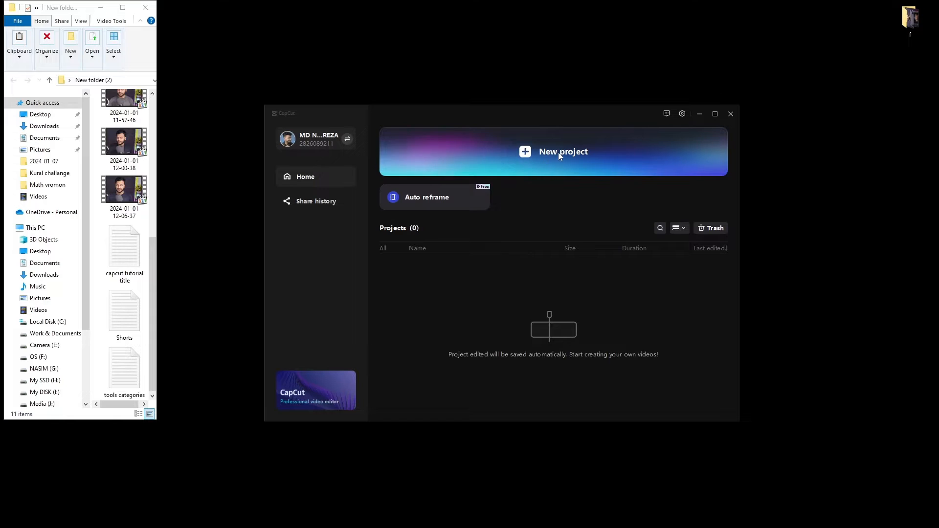
pyautogui.click(559, 154)
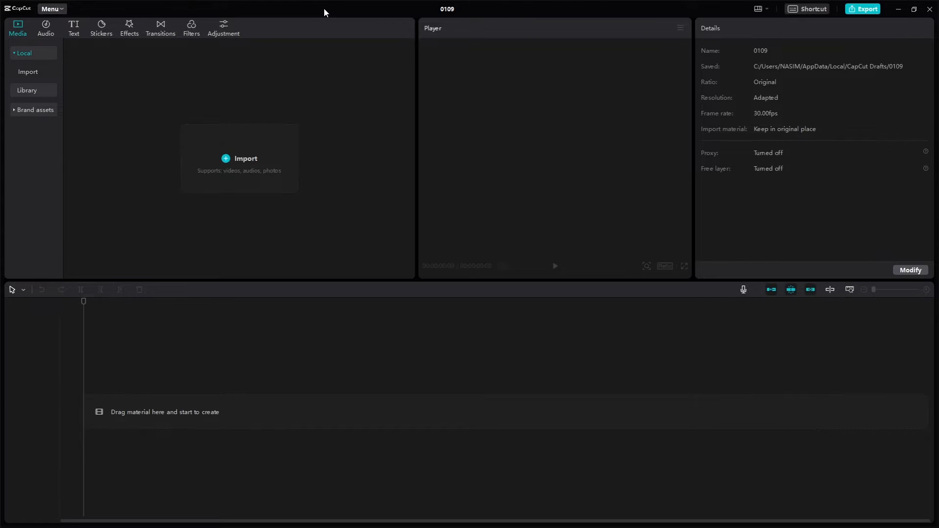
pyautogui.moveTo(323, 10); pyautogui.dragTo(545, 91)
pyautogui.click(120, 201)
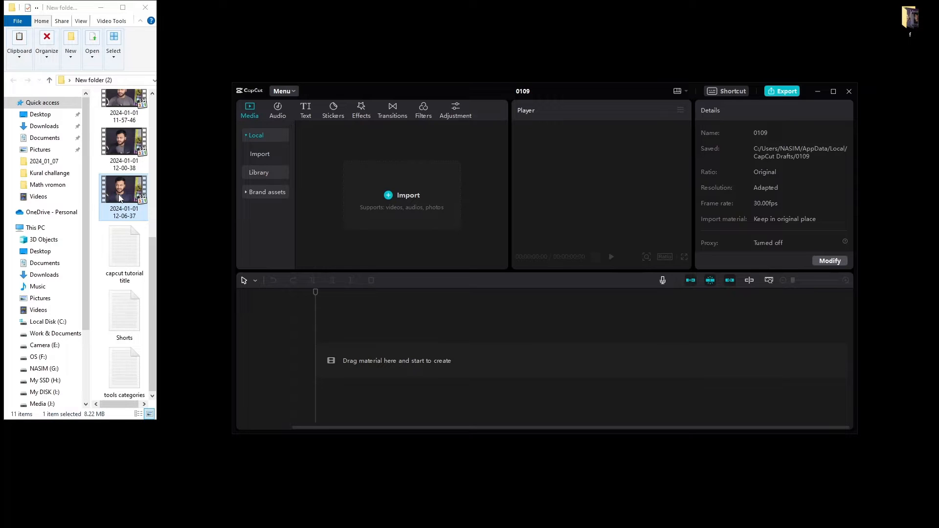
pyautogui.moveTo(119, 196); pyautogui.dragTo(372, 200)
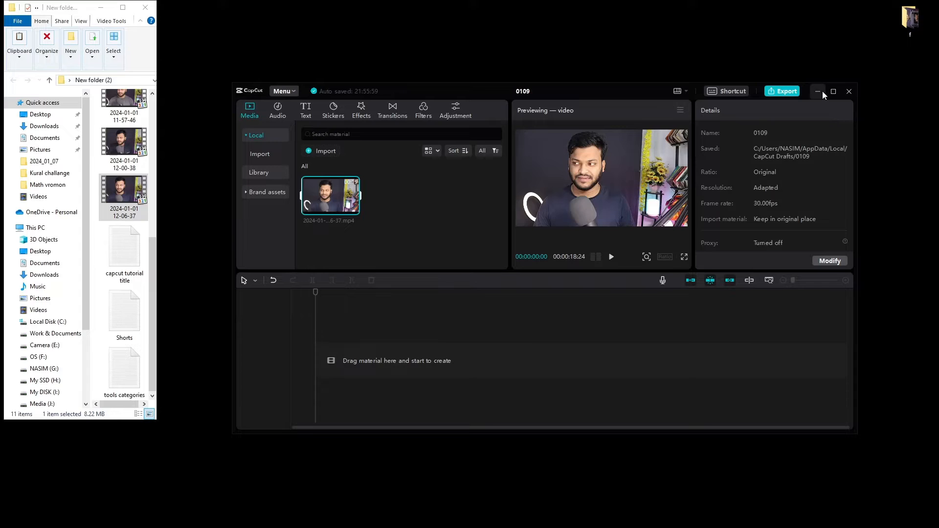
pyautogui.click(832, 91)
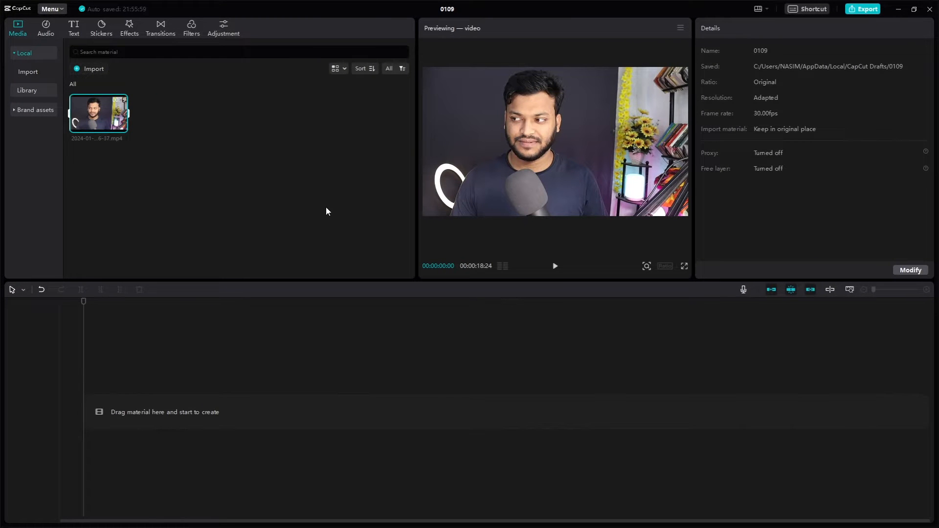
# Add the imported video to the timeline and trim off its beginning up to 00:00:02:24.
pyautogui.click(122, 128)
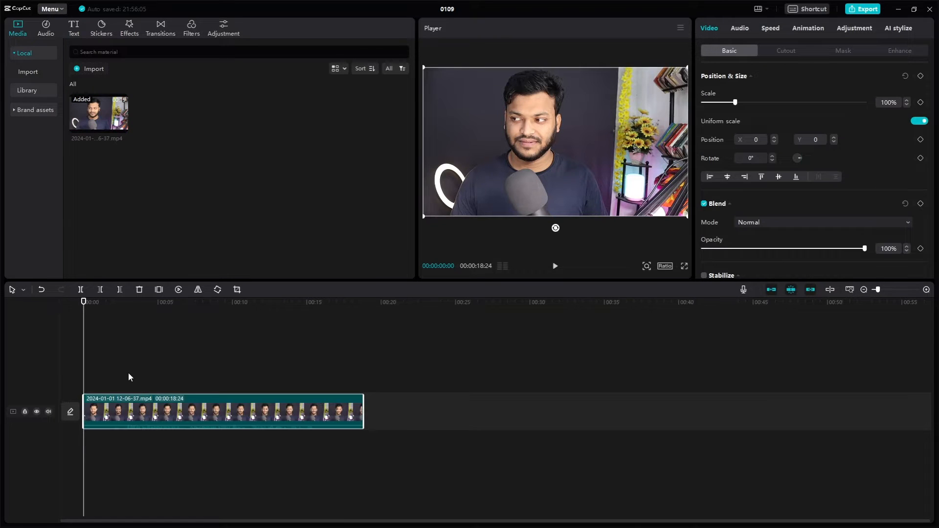
pyautogui.click(89, 359)
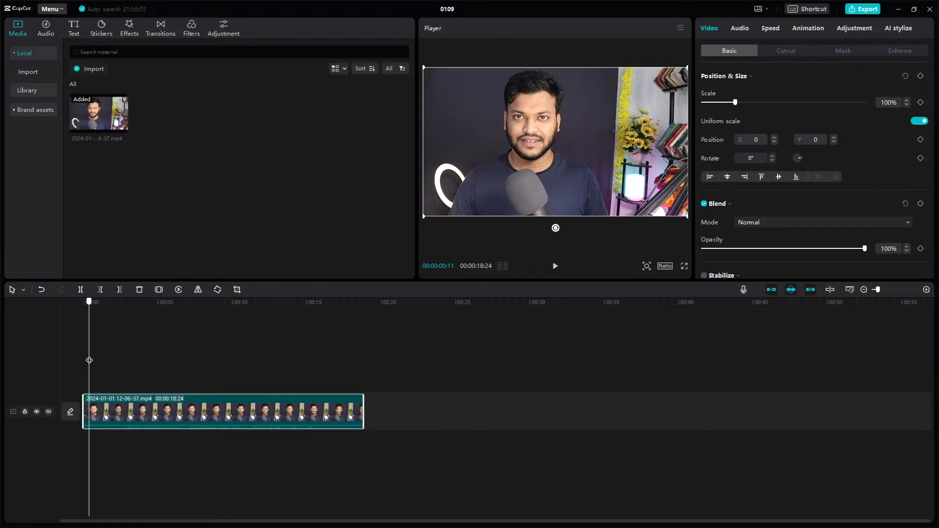
pyautogui.moveTo(89, 360); pyautogui.dragTo(125, 376)
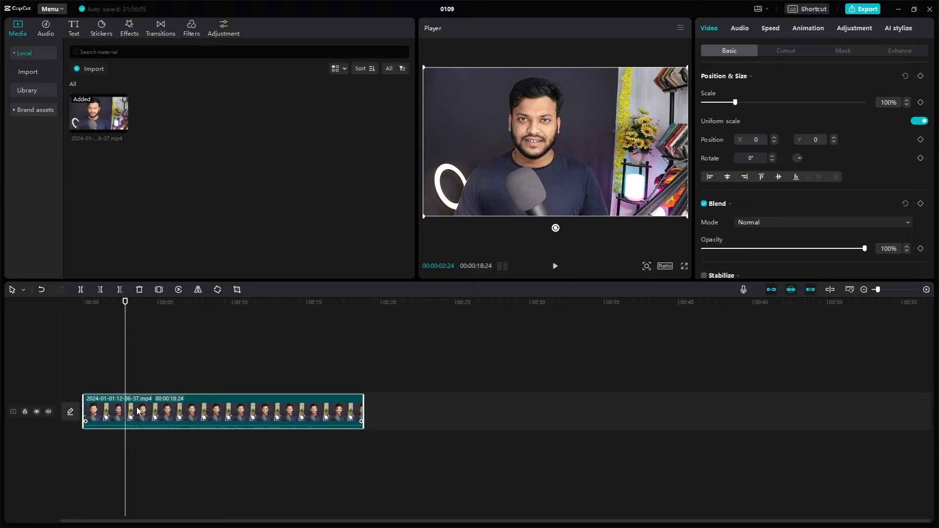
pyautogui.press('q')
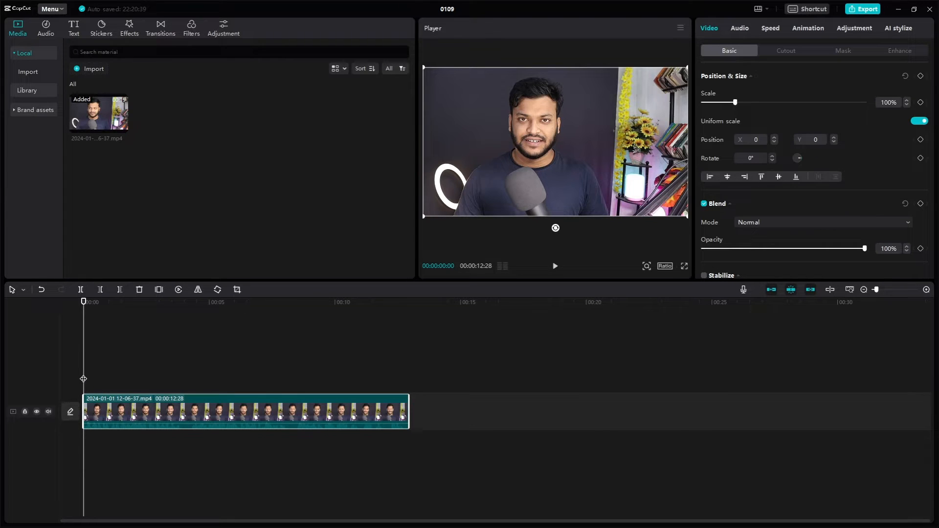
# Play back the opening seconds of the trimmed clip and return the playhead to the start.
pyautogui.press('space')
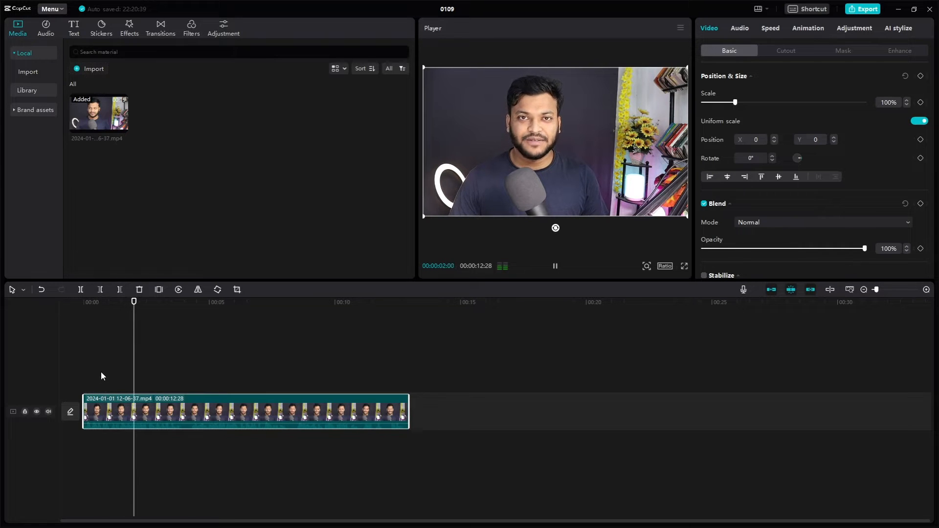
pyautogui.press('space')
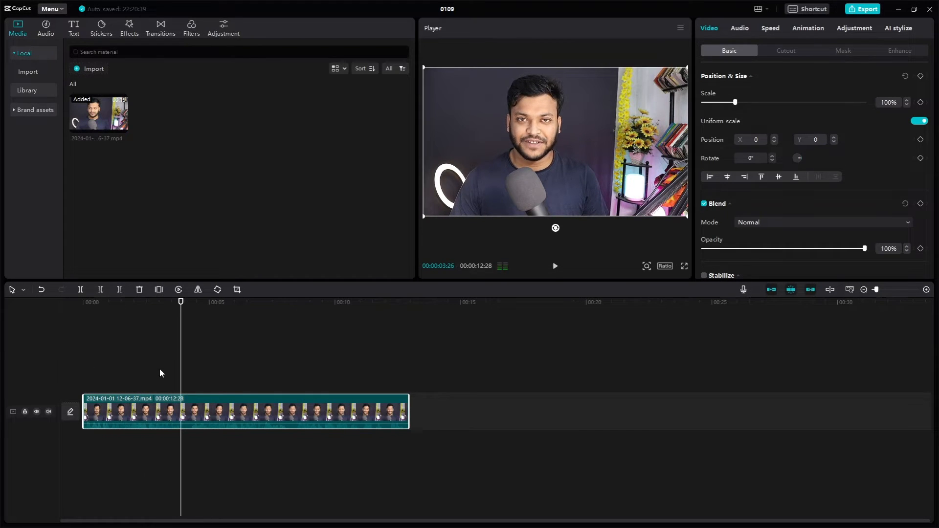
pyautogui.moveTo(181, 370); pyautogui.dragTo(30, 366)
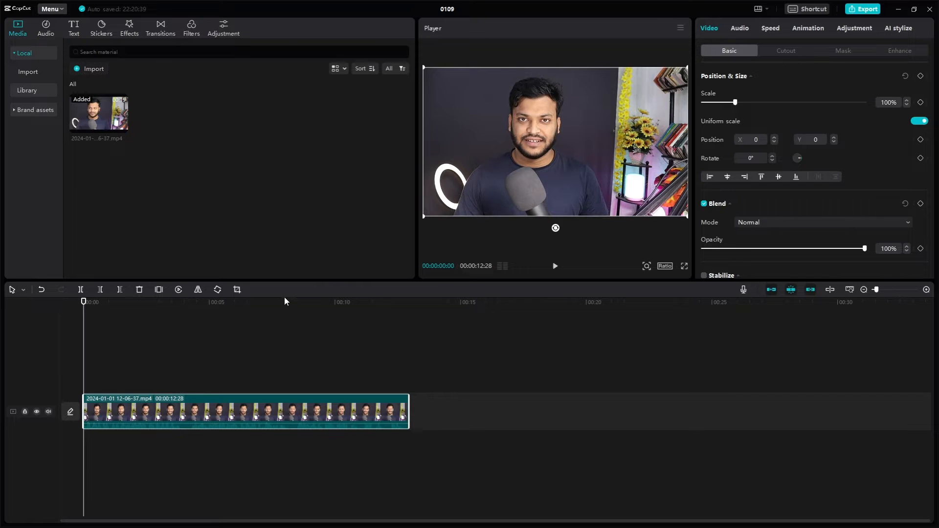
# Browse the text template categories, including Trending, Style, Simple and Vlog.
pyautogui.click(80, 32)
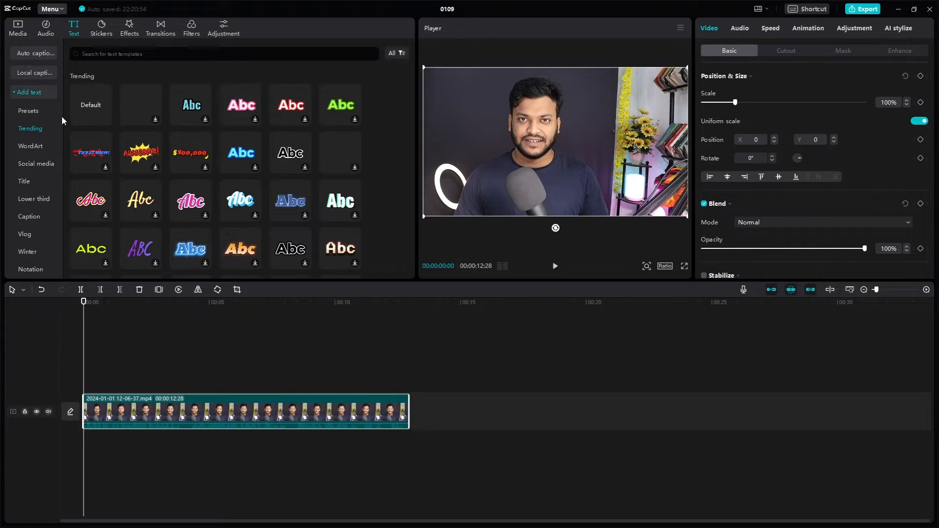
pyautogui.scroll(-5, 39, 189)
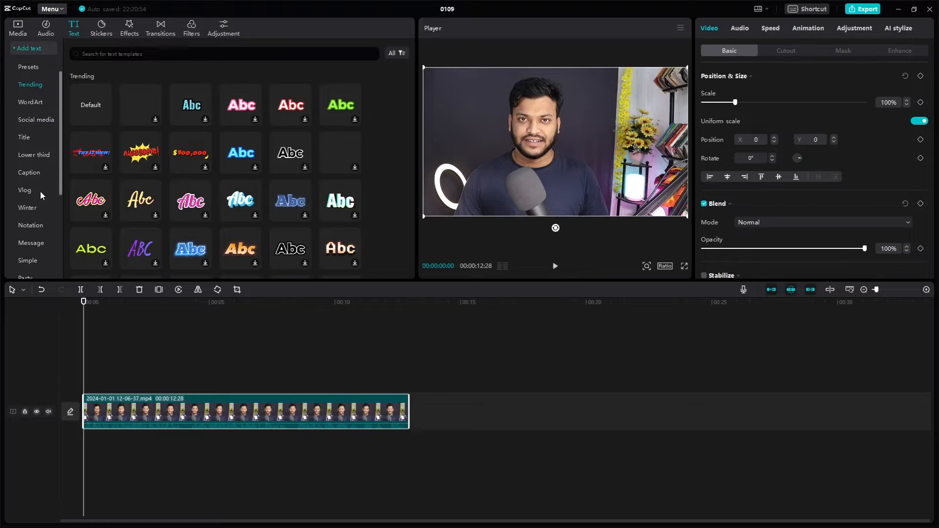
pyautogui.click(27, 184)
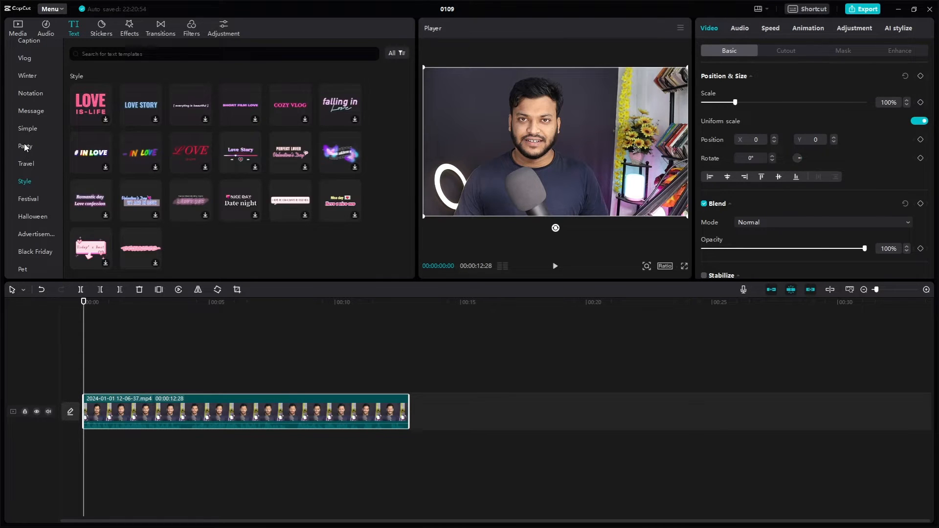
pyautogui.click(26, 129)
pyautogui.scroll(3, 25, 129)
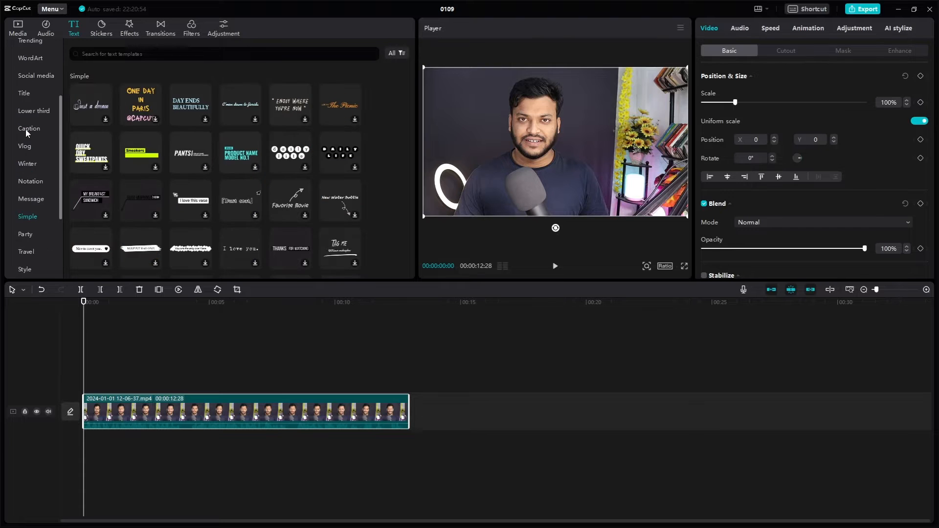
pyautogui.scroll(2, 25, 128)
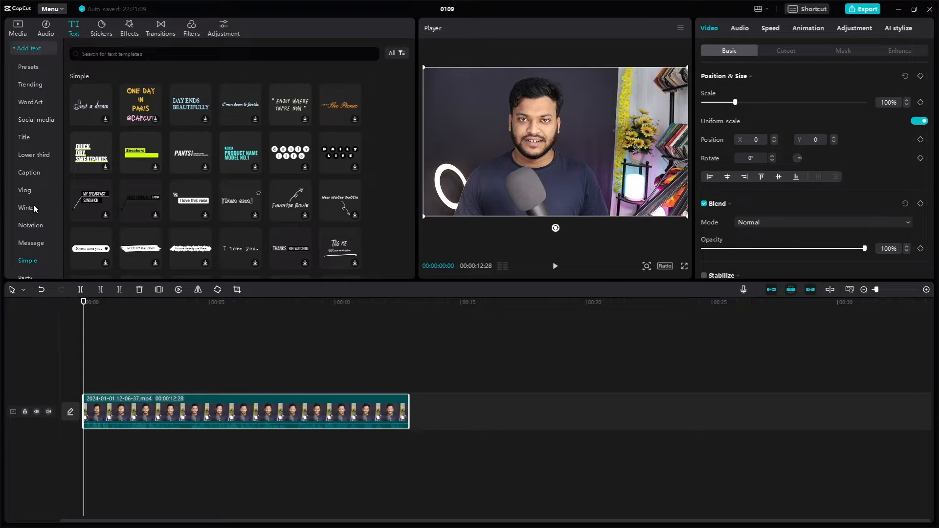
pyautogui.click(28, 190)
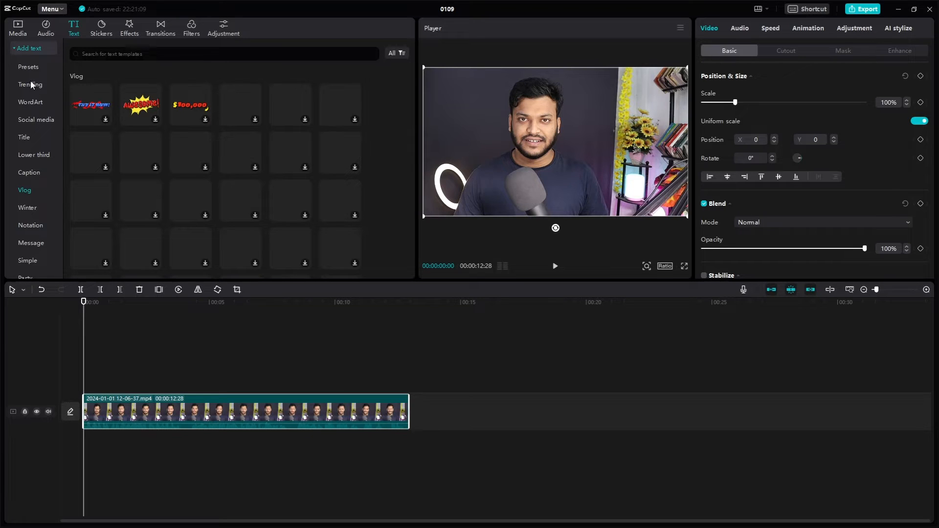
pyautogui.scroll(2, 25, 92)
# Add the saved text preset brand_text_1 at the start of the timeline above the video clip.
pyautogui.click(33, 110)
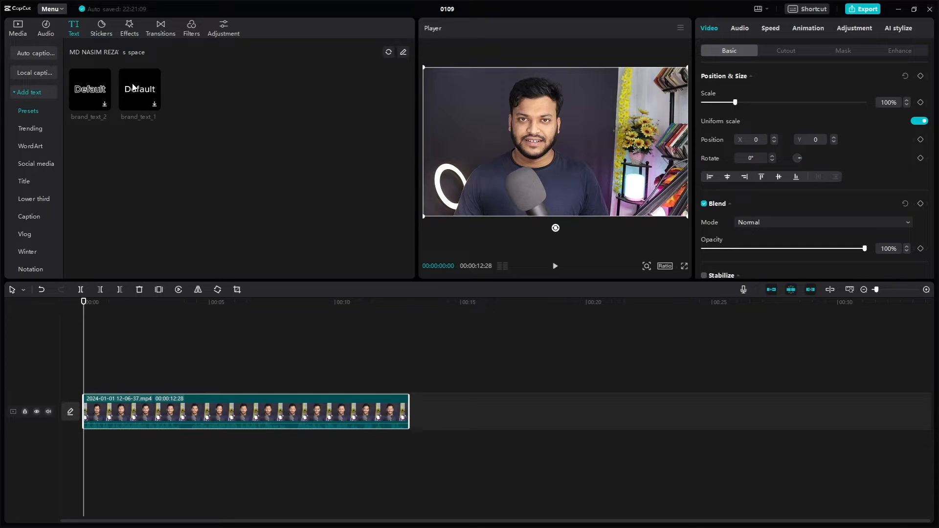
pyautogui.click(15, 91)
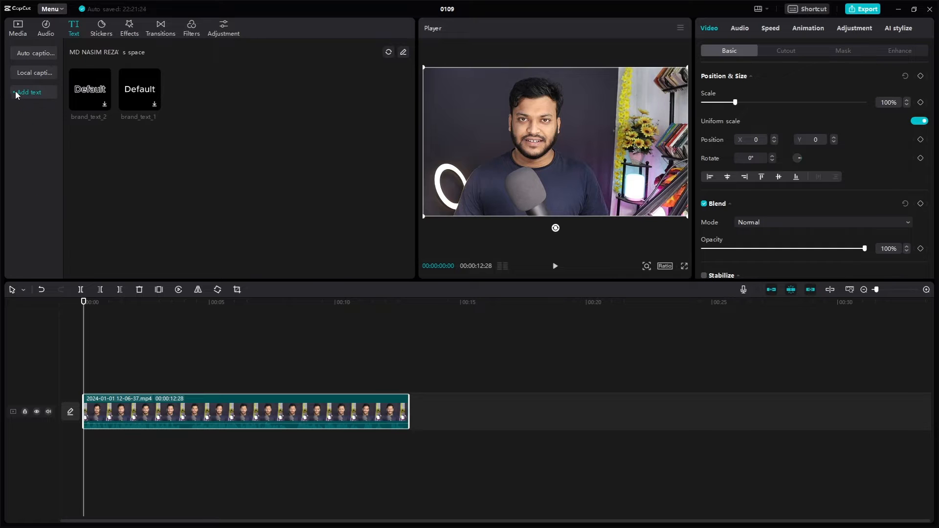
pyautogui.click(108, 25)
pyautogui.click(80, 30)
pyautogui.click(135, 101)
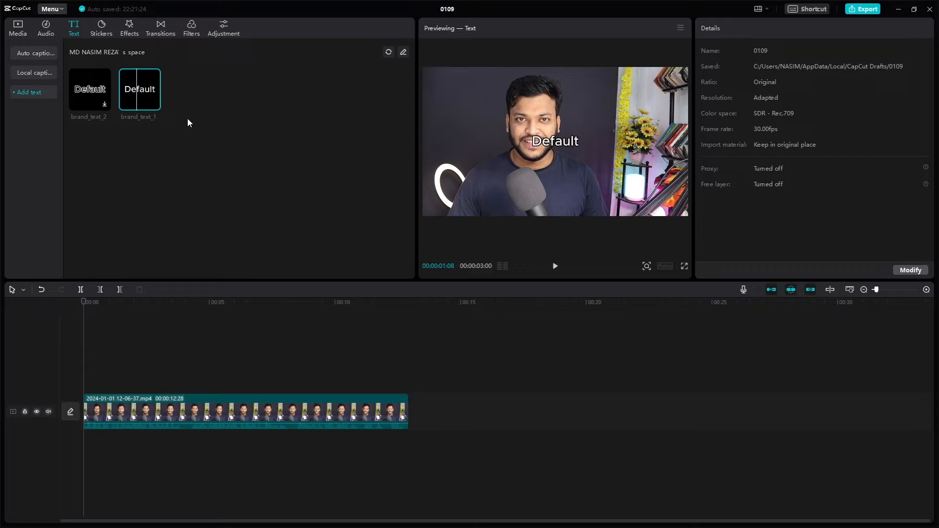
pyautogui.click(155, 104)
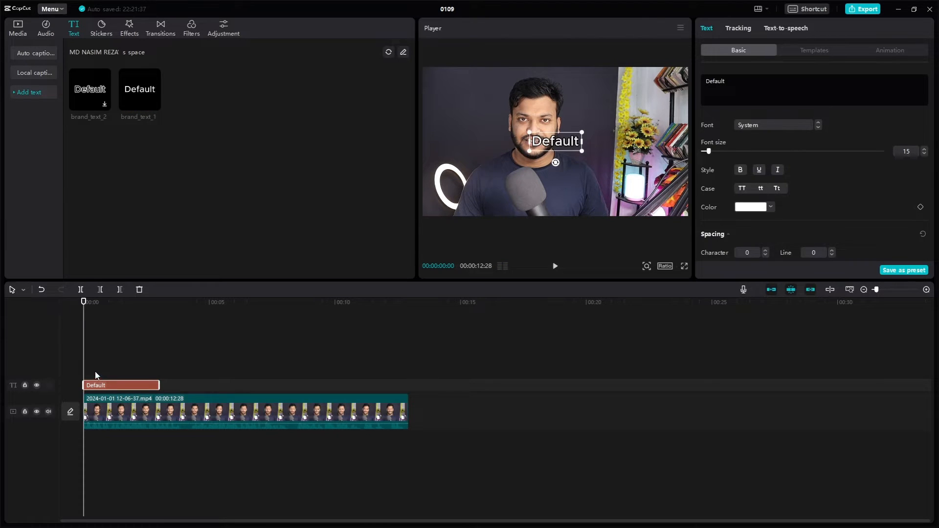
pyautogui.moveTo(83, 373); pyautogui.dragTo(83, 373)
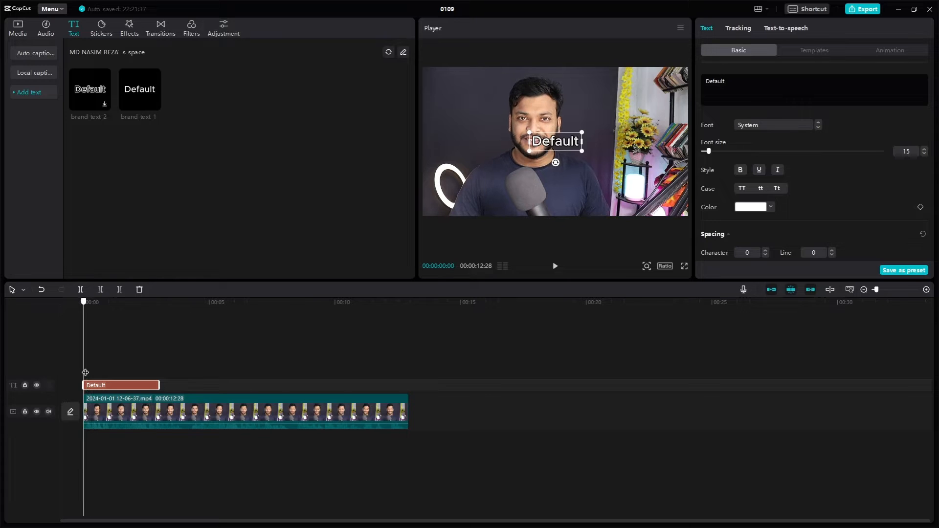
# Set the title's font to LEMON MILK Bold, then scale it to about 82% over the speaker's chest.
pyautogui.click(758, 125)
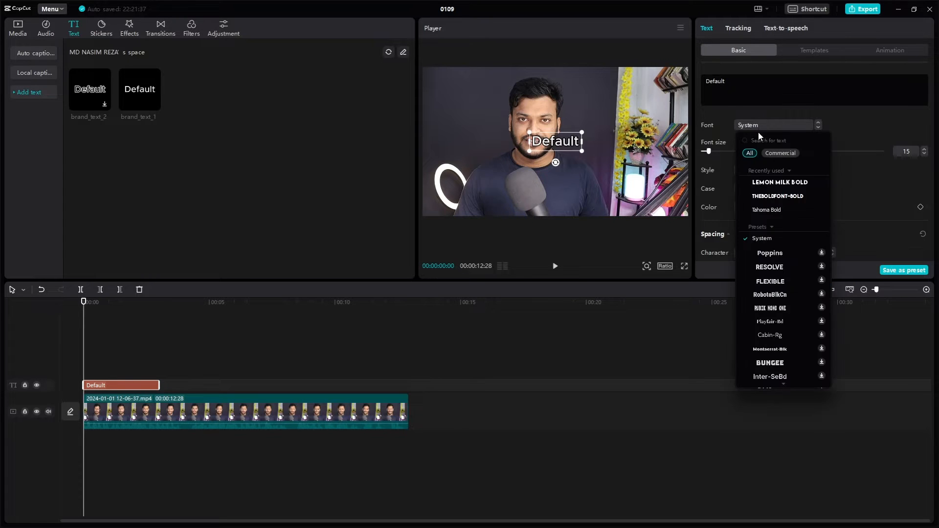
pyautogui.scroll(-3, 777, 219)
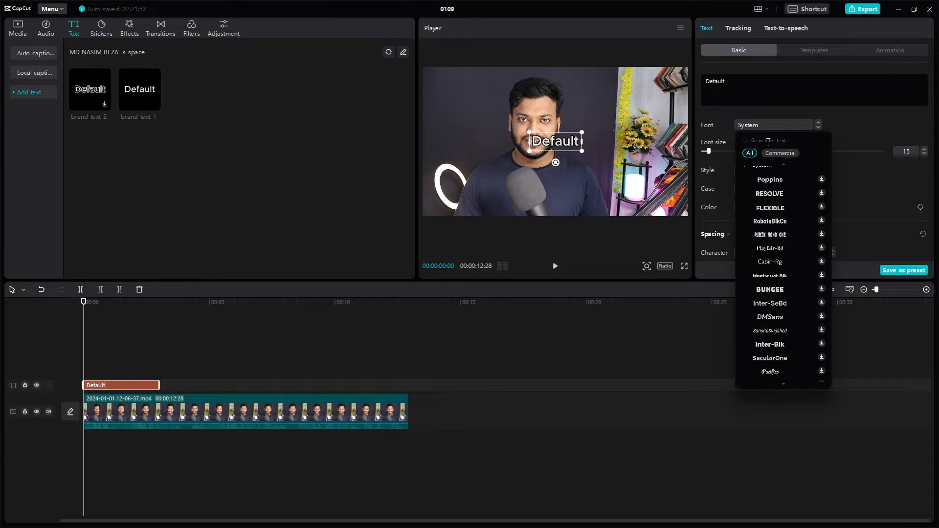
pyautogui.scroll(1, 775, 239)
pyautogui.scroll(-2, 776, 242)
pyautogui.scroll(4, 778, 220)
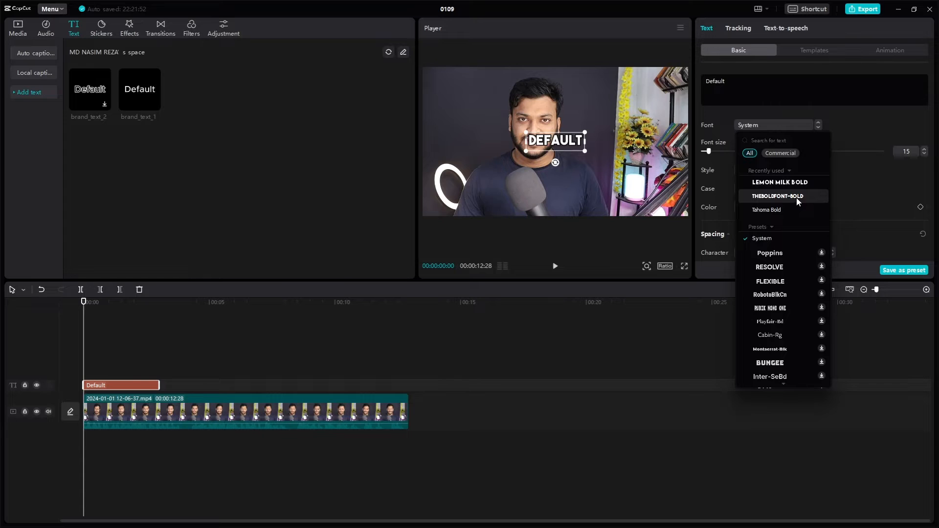
pyautogui.click(773, 184)
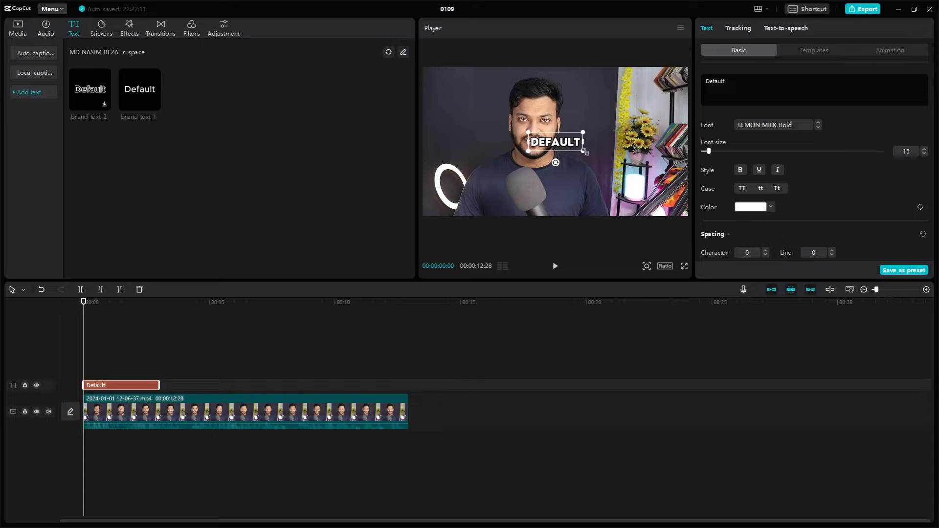
pyautogui.moveTo(573, 146); pyautogui.dragTo(543, 189)
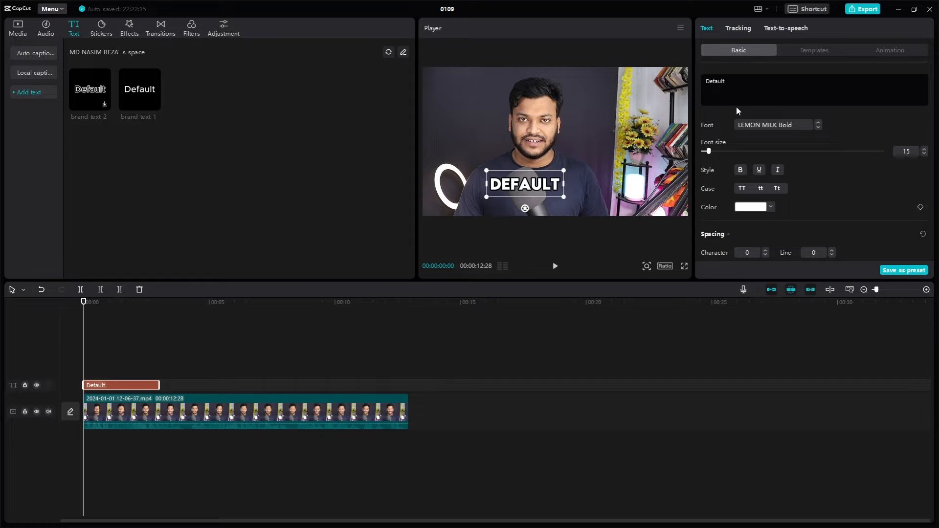
# Replace the default title text with the presenter's full name.
pyautogui.hotkey('ctrl', 'a')
pyautogui.write('sdfee')
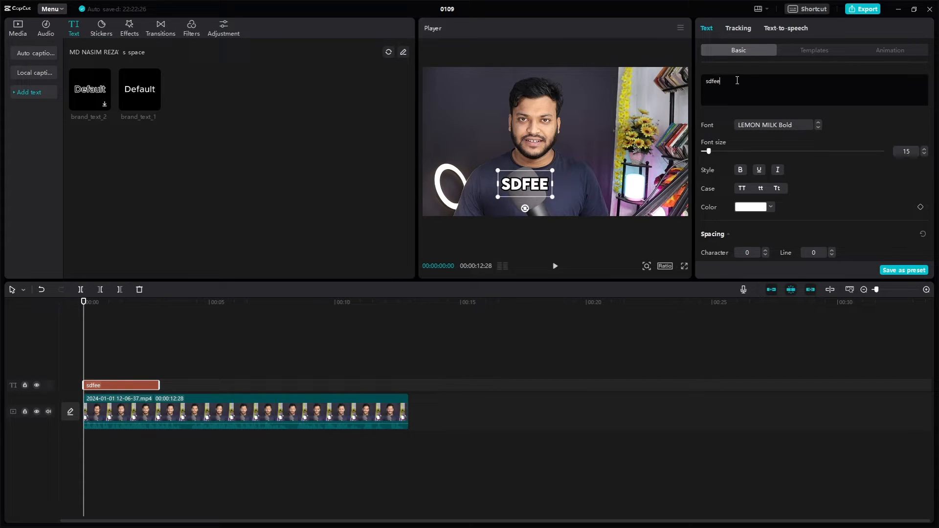
pyautogui.hotkey('ctrl', 'a')
pyautogui.write('NSA')
pyautogui.press('BackSpace')
pyautogui.press('BackSpace')
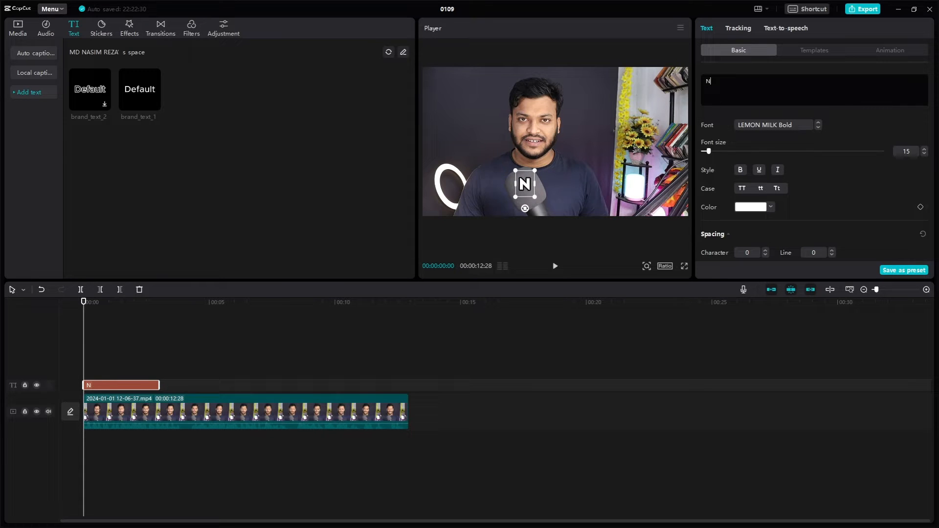
pyautogui.write('asim Rez')
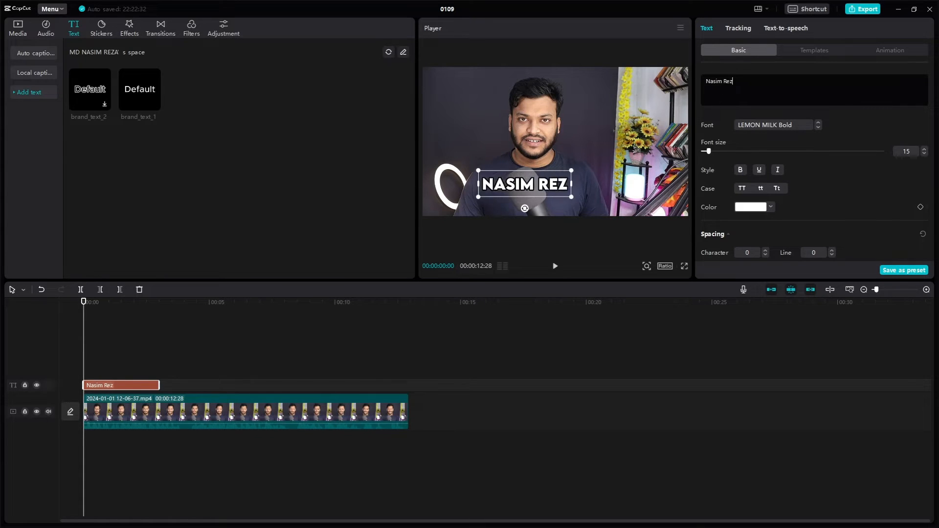
pyautogui.write('a')
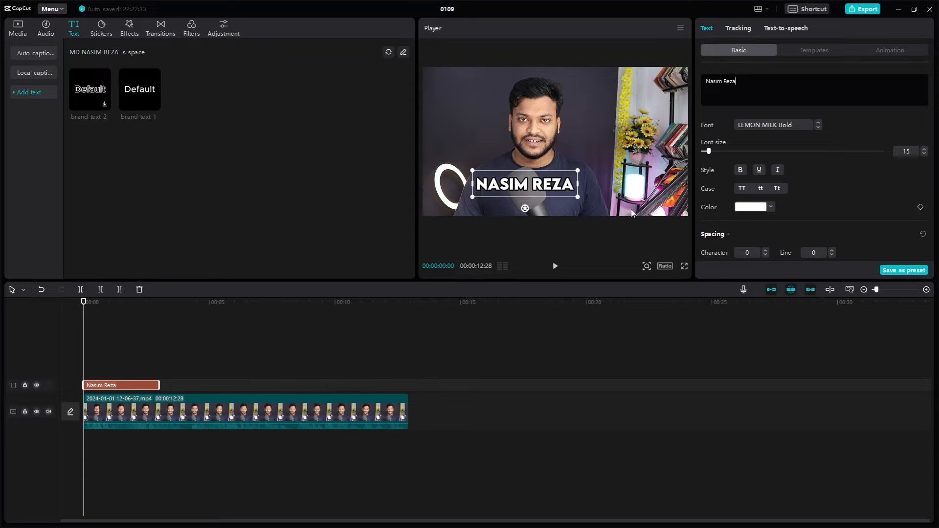
# Toggle underline on and off for the title and try its uppercase, lowercase and title-case options.
pyautogui.scroll(-2, 822, 174)
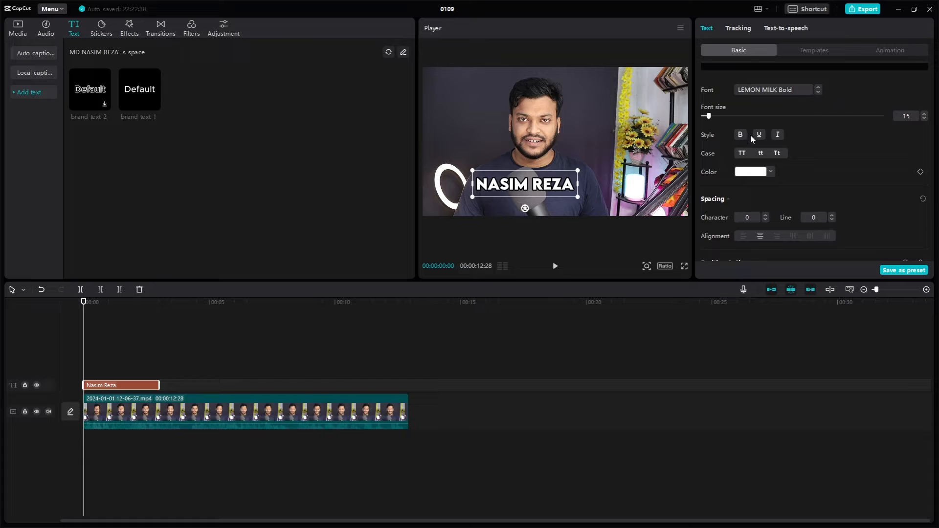
pyautogui.click(759, 137)
pyautogui.click(760, 138)
pyautogui.click(744, 152)
pyautogui.click(761, 153)
pyautogui.click(777, 153)
# Set the title's text color to green with hex value 67D214.
pyautogui.click(758, 172)
pyautogui.moveTo(757, 193); pyautogui.dragTo(812, 201)
pyautogui.click(757, 255)
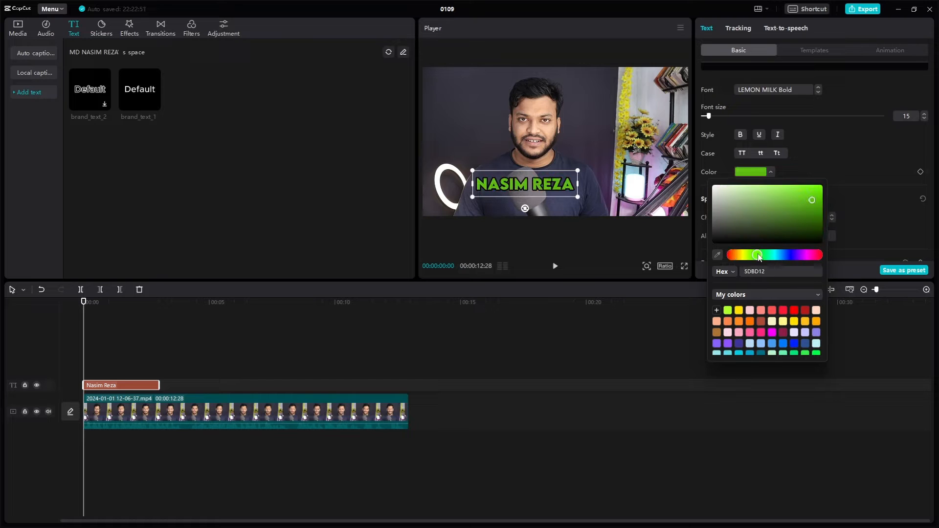
pyautogui.moveTo(822, 202); pyautogui.dragTo(813, 195)
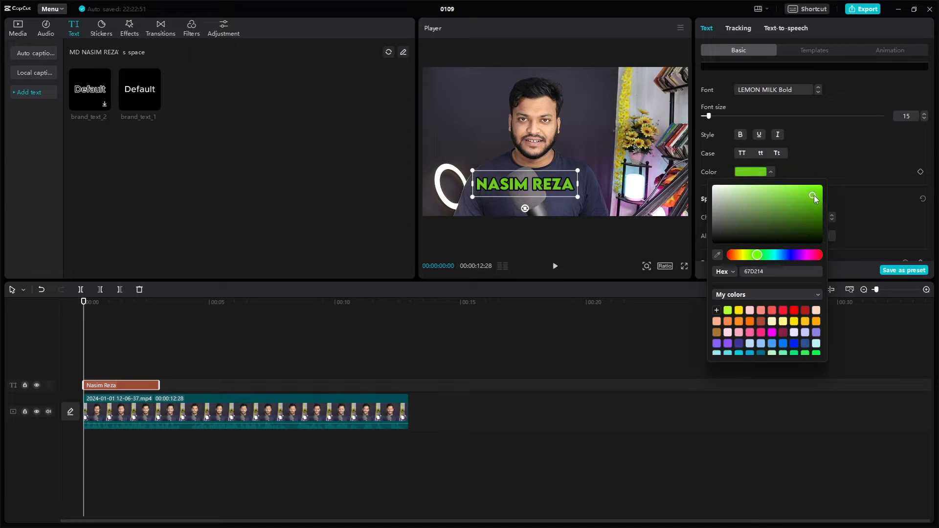
pyautogui.click(833, 157)
pyautogui.scroll(-1, 783, 174)
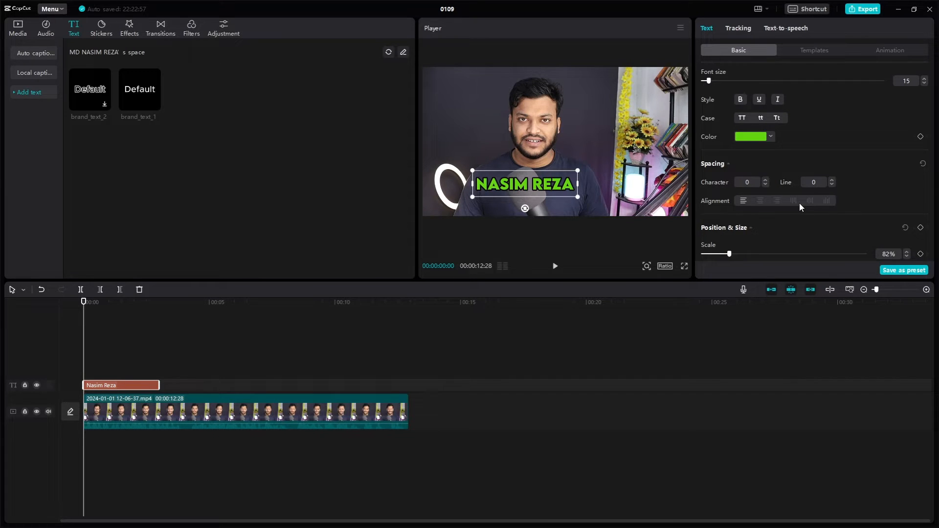
# Scale the title down to about 63%.
pyautogui.scroll(-3, 799, 203)
pyautogui.scroll(-2, 758, 180)
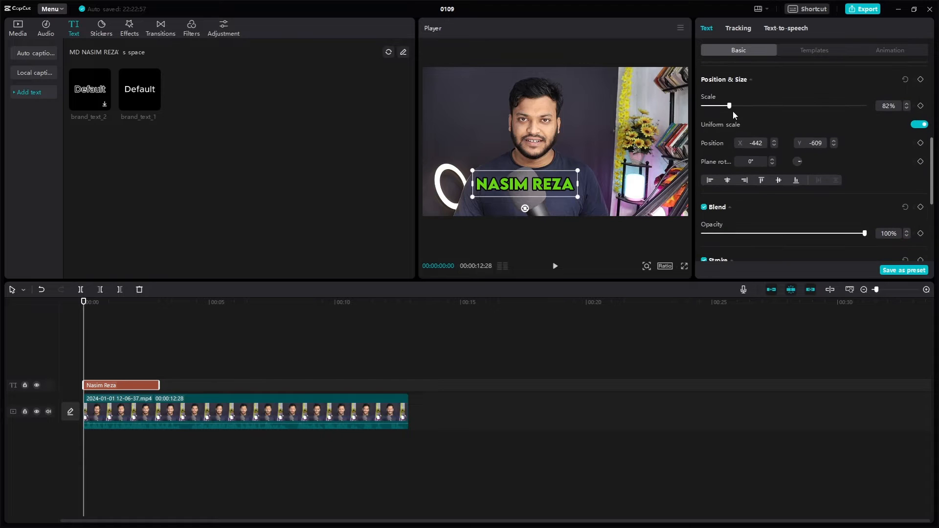
pyautogui.moveTo(729, 106)
pyautogui.mouseDown()
pyautogui.moveTo(744, 106)
pyautogui.moveTo(722, 113)
pyautogui.mouseUp()
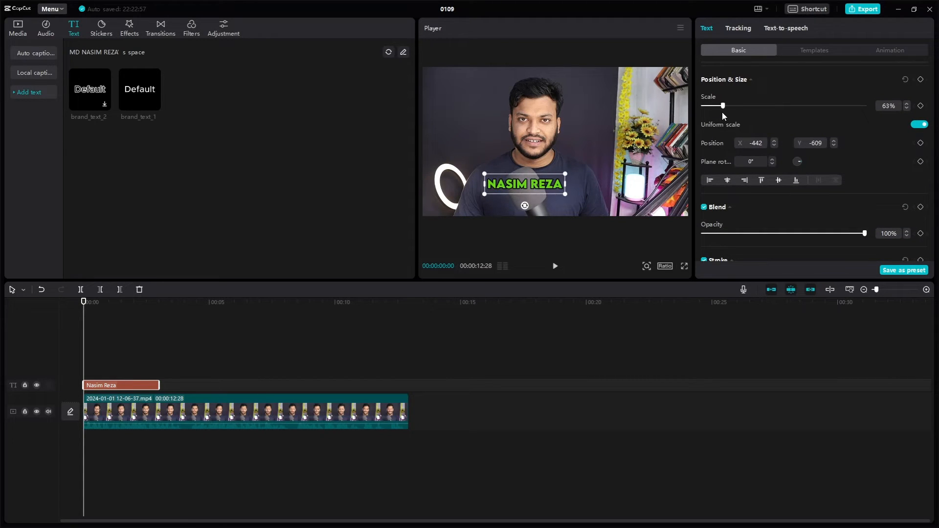
# Rotate the title to about 9°, move it right to about X -81, and align it to the frame's bottom edge.
pyautogui.moveTo(801, 161); pyautogui.dragTo(801, 163)
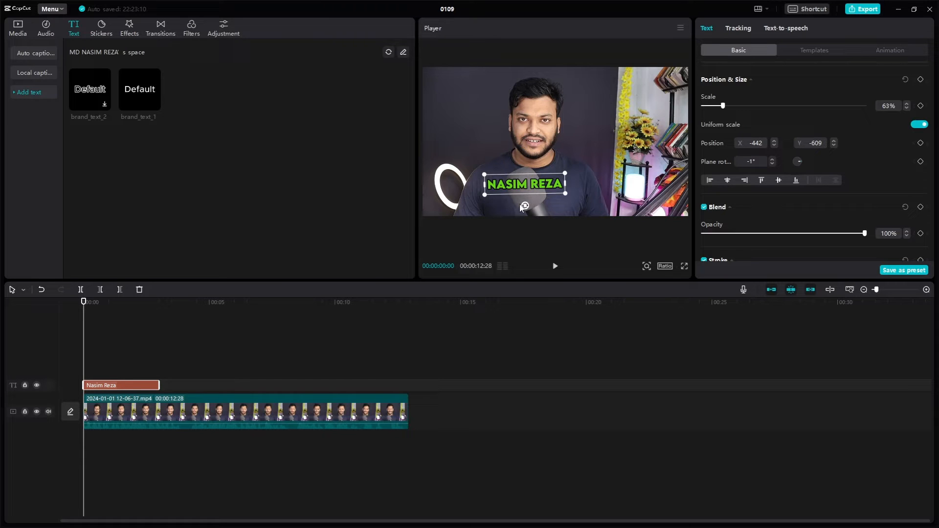
pyautogui.moveTo(524, 205); pyautogui.dragTo(564, 195)
pyautogui.moveTo(565, 200)
pyautogui.mouseDown()
pyautogui.moveTo(530, 195)
pyautogui.moveTo(563, 194)
pyautogui.moveTo(530, 205)
pyautogui.moveTo(566, 205)
pyautogui.moveTo(539, 205)
pyautogui.moveTo(553, 204)
pyautogui.mouseUp()
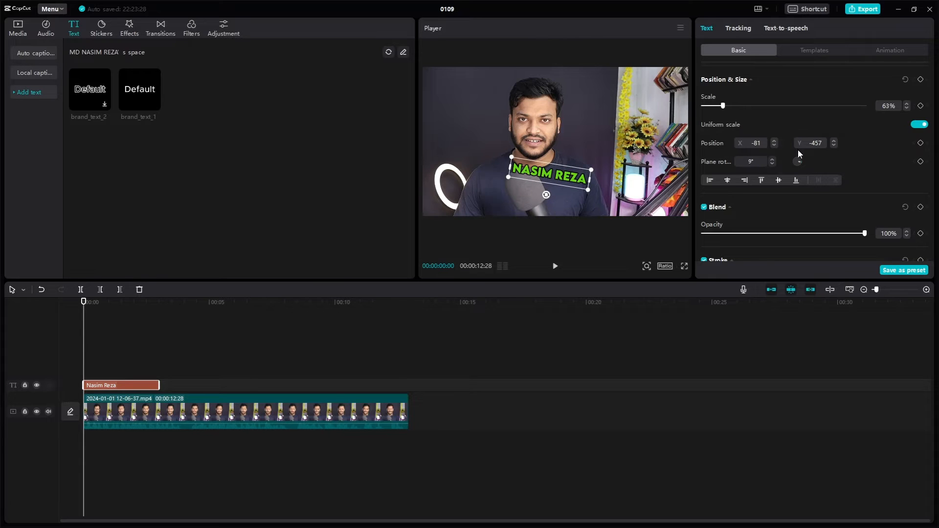
pyautogui.click(778, 181)
pyautogui.click(797, 182)
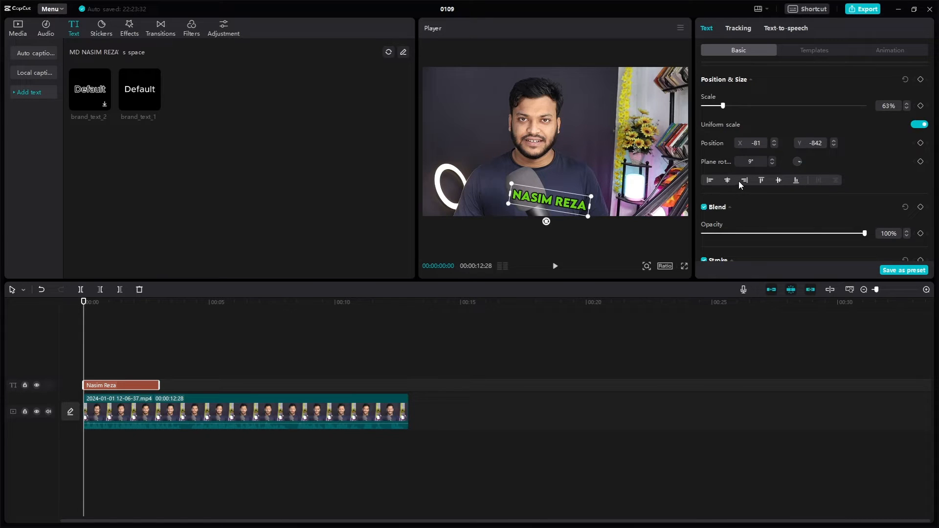
# Toggle blending off and on for the title, try its opacity at about 27%, and return it to 100%.
pyautogui.scroll(-1, 758, 183)
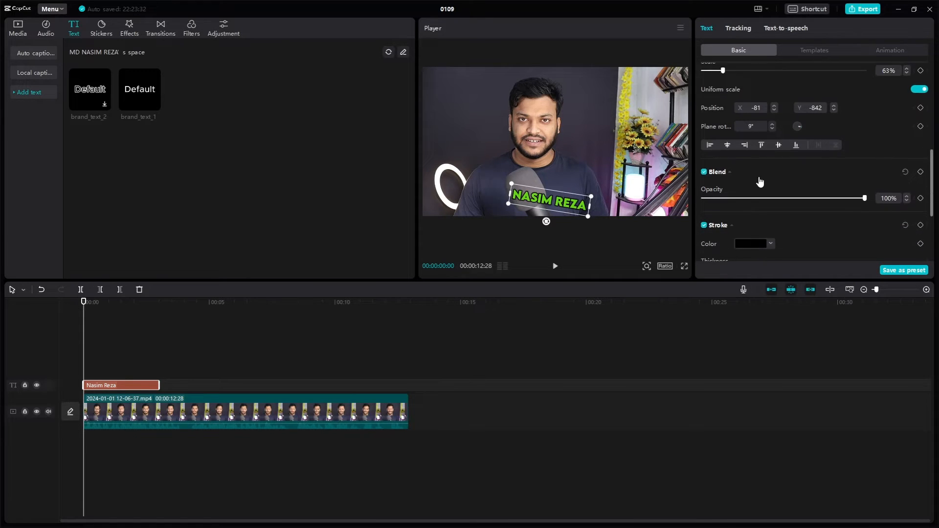
pyautogui.click(705, 173)
pyautogui.click(704, 173)
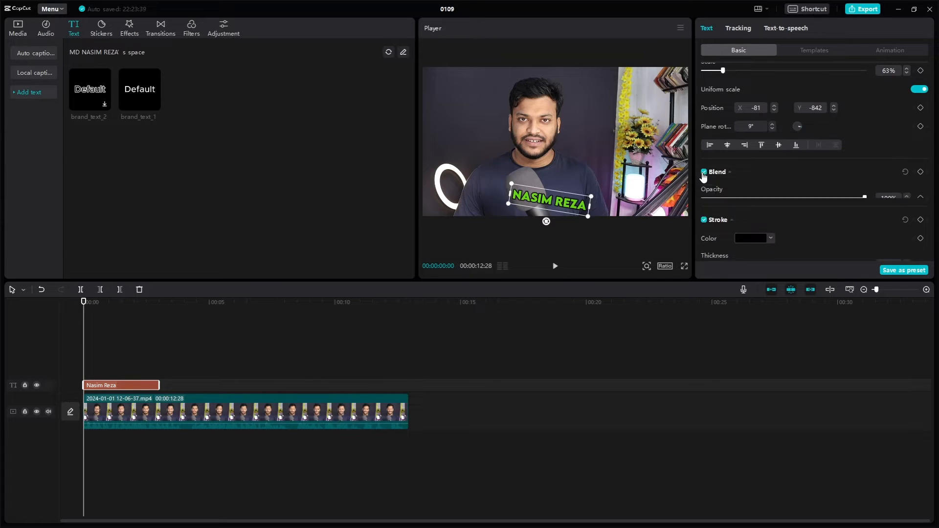
pyautogui.moveTo(729, 199); pyautogui.dragTo(776, 199)
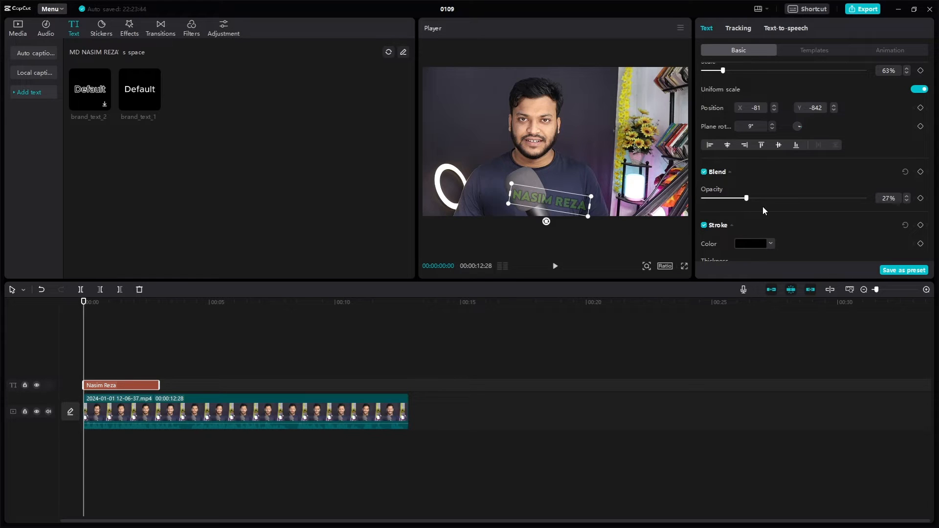
pyautogui.moveTo(774, 199); pyautogui.dragTo(876, 202)
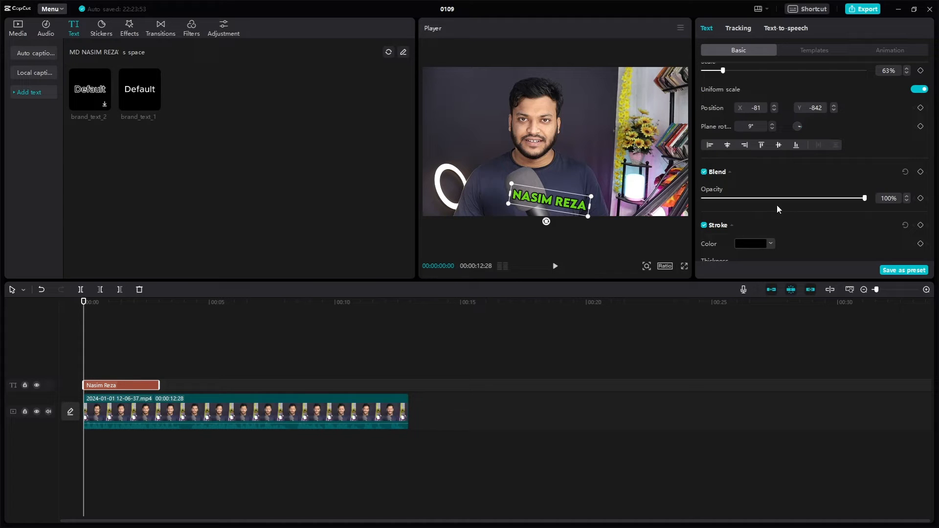
# Keyframe the title's opacity at about 11% at the start of the timeline and 100% at 00:00:02:18.
pyautogui.click(922, 198)
pyautogui.moveTo(864, 199); pyautogui.dragTo(713, 210)
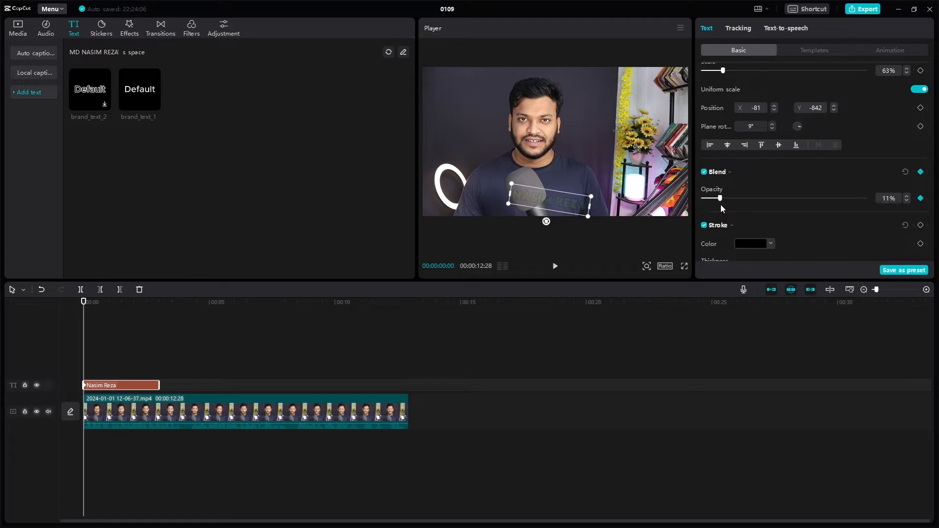
pyautogui.moveTo(83, 363); pyautogui.dragTo(150, 384)
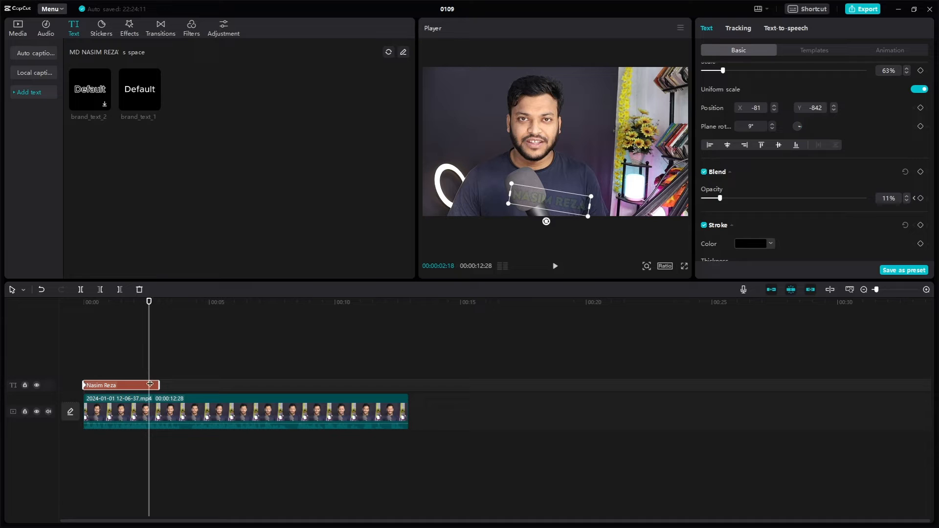
pyautogui.click(920, 171)
pyautogui.moveTo(720, 202); pyautogui.dragTo(856, 201)
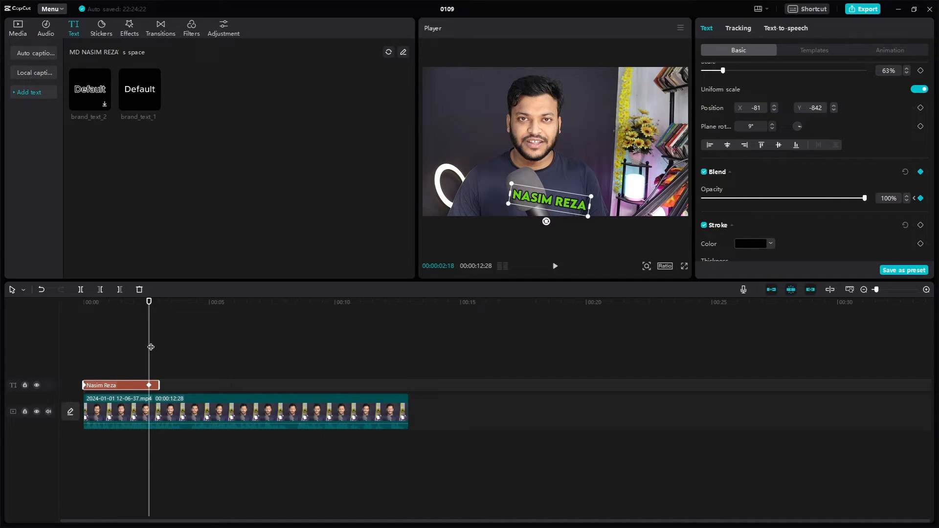
# Play back the title's opacity animation from the start of the timeline.
pyautogui.moveTo(151, 347); pyautogui.dragTo(14, 368)
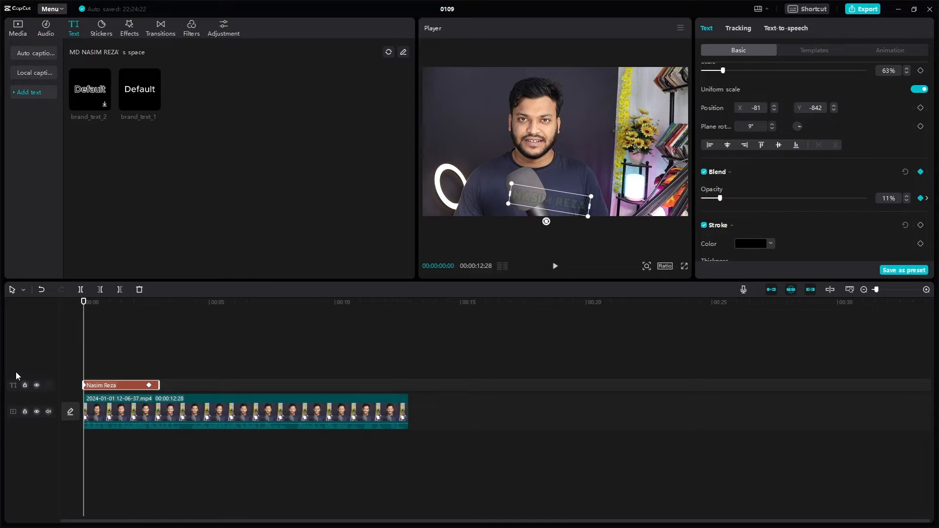
pyautogui.press('space')
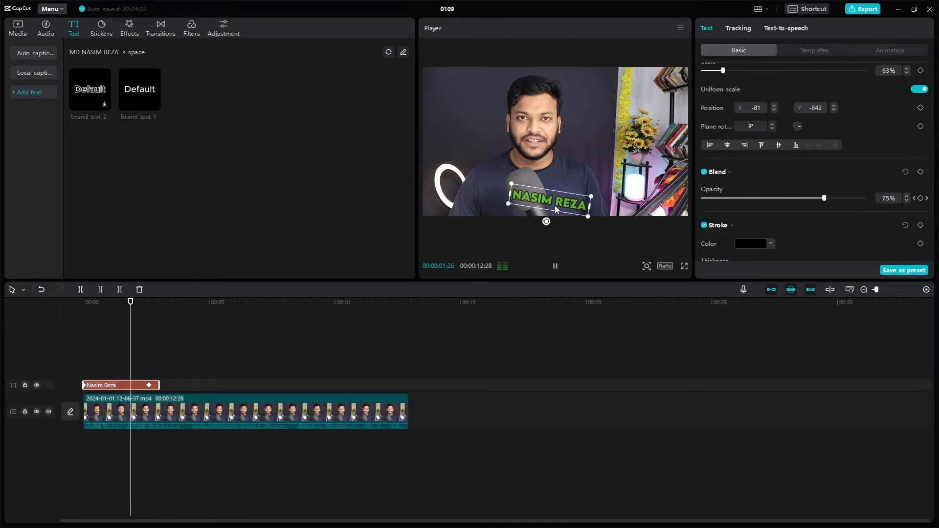
pyautogui.press('space')
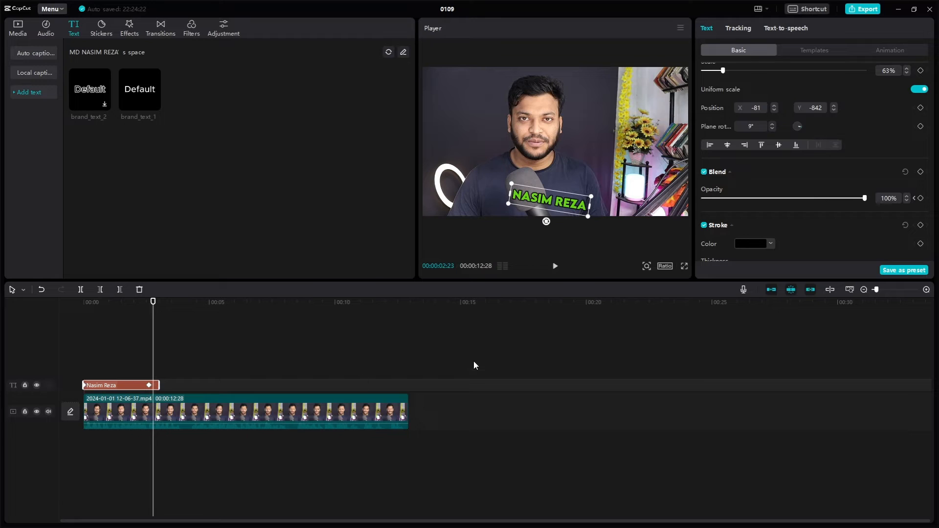
# Toggle the title's stroke off and back on.
pyautogui.scroll(-2, 738, 200)
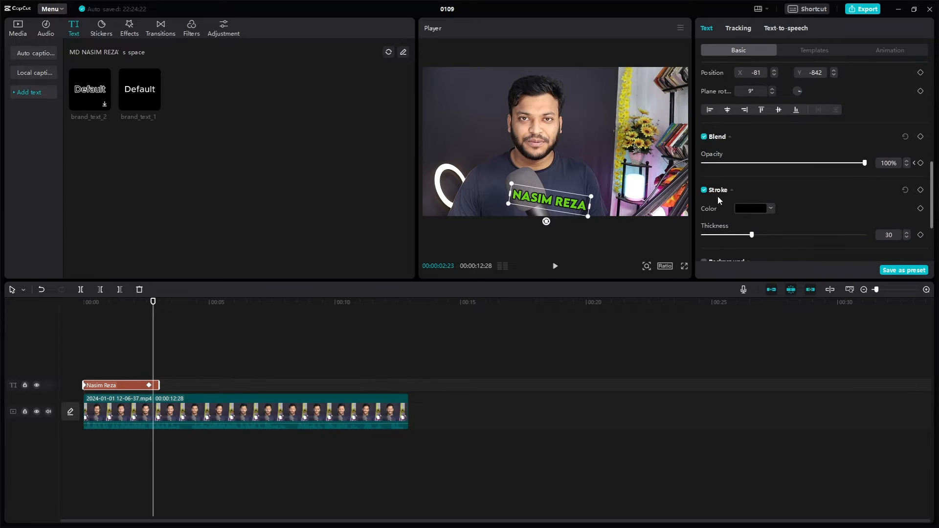
pyautogui.click(703, 192)
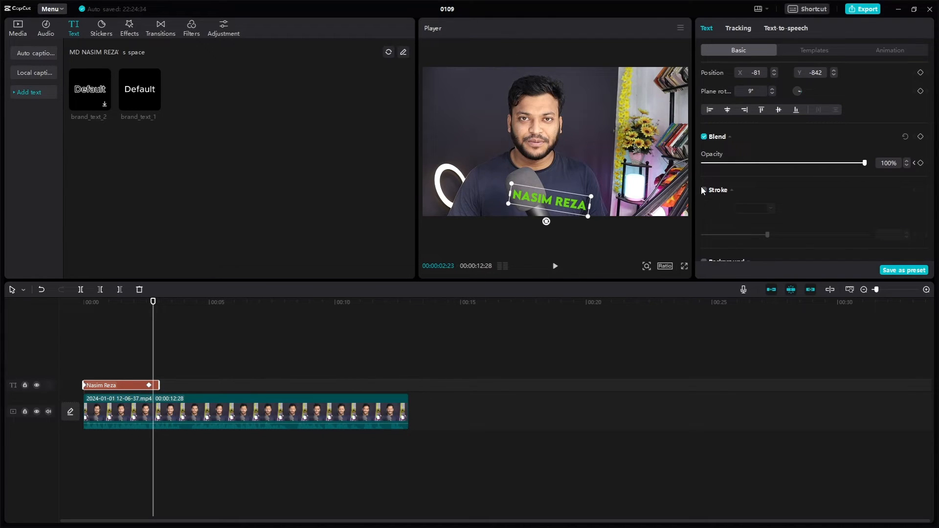
pyautogui.click(703, 190)
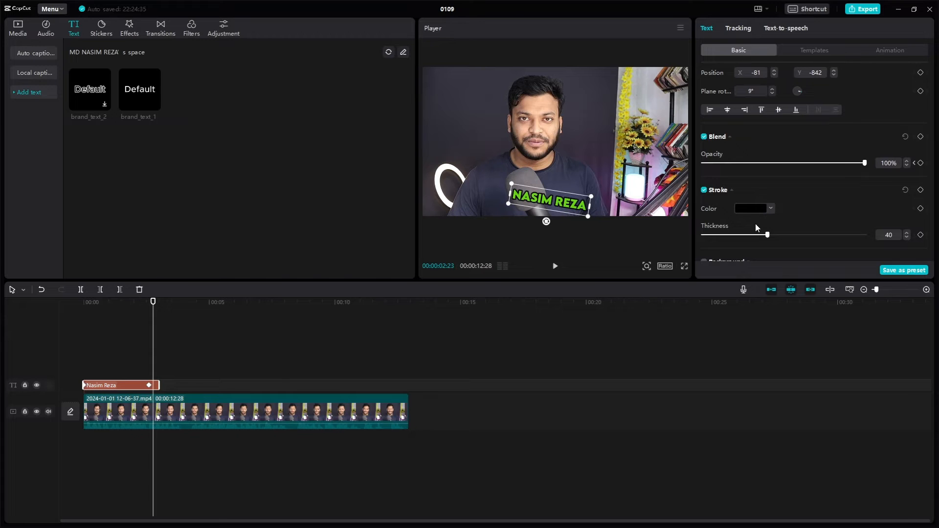
# Try other colors for the title's stroke, keep black 000000, and set its thickness to 38.
pyautogui.click(769, 208)
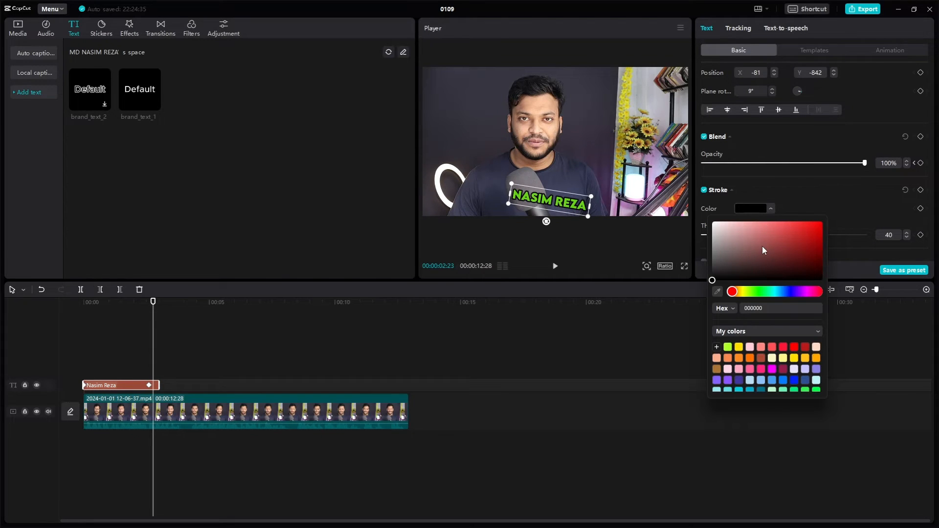
pyautogui.moveTo(762, 245)
pyautogui.mouseDown()
pyautogui.moveTo(811, 232)
pyautogui.moveTo(814, 264)
pyautogui.moveTo(802, 286)
pyautogui.moveTo(819, 290)
pyautogui.moveTo(820, 227)
pyautogui.moveTo(727, 238)
pyautogui.moveTo(727, 222)
pyautogui.moveTo(747, 268)
pyautogui.moveTo(802, 254)
pyautogui.moveTo(822, 297)
pyautogui.mouseUp()
pyautogui.click(739, 348)
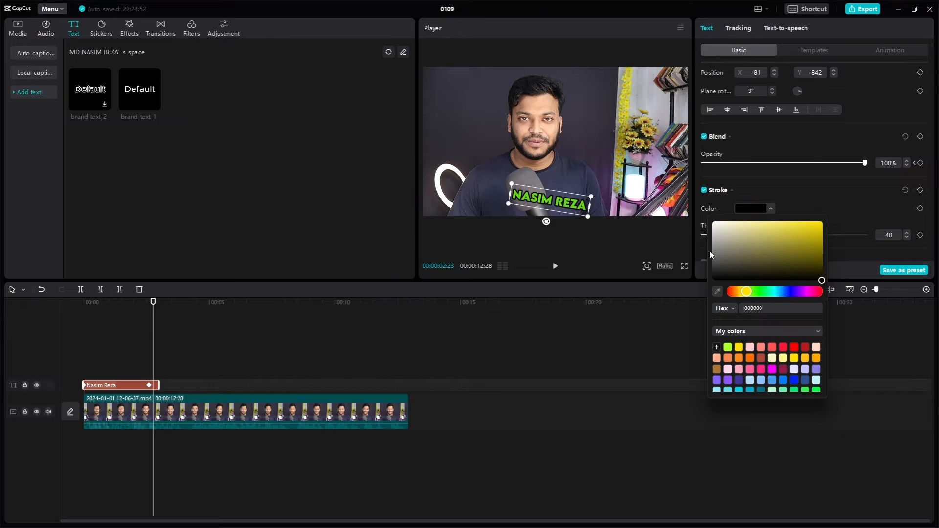
pyautogui.click(809, 197)
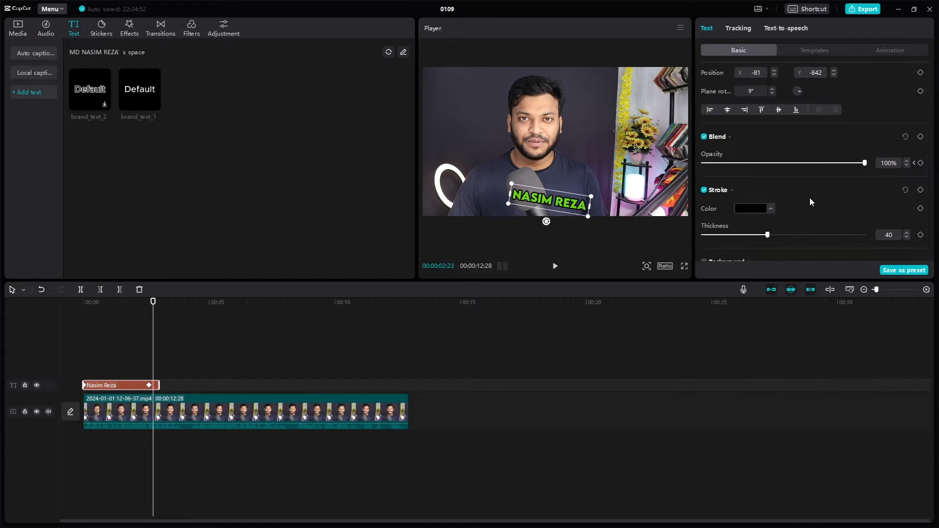
pyautogui.scroll(-4, 802, 197)
pyautogui.moveTo(767, 140)
pyautogui.mouseDown()
pyautogui.moveTo(831, 142)
pyautogui.moveTo(714, 154)
pyautogui.moveTo(799, 141)
pyautogui.moveTo(722, 145)
pyautogui.moveTo(774, 142)
pyautogui.moveTo(764, 142)
pyautogui.mouseUp()
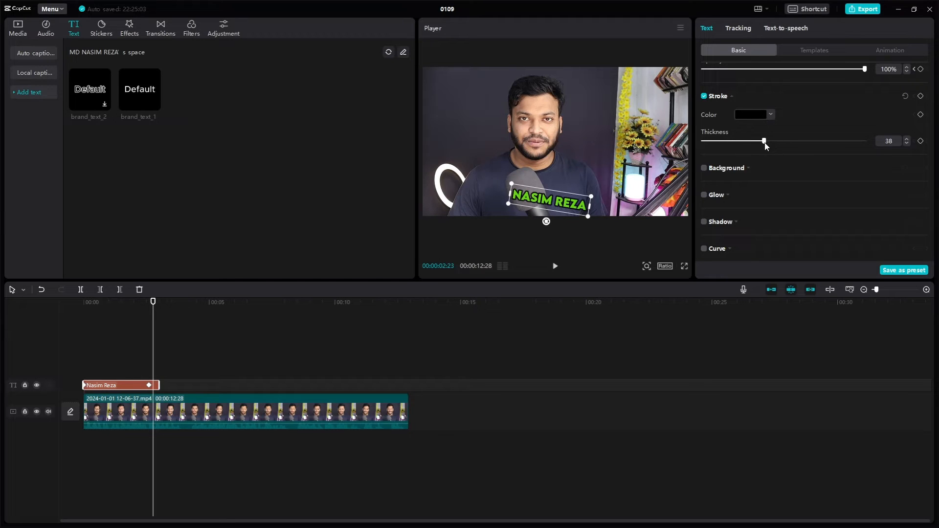
# Enable the title's background in the first style and set its color to red BD2626.
pyautogui.click(703, 168)
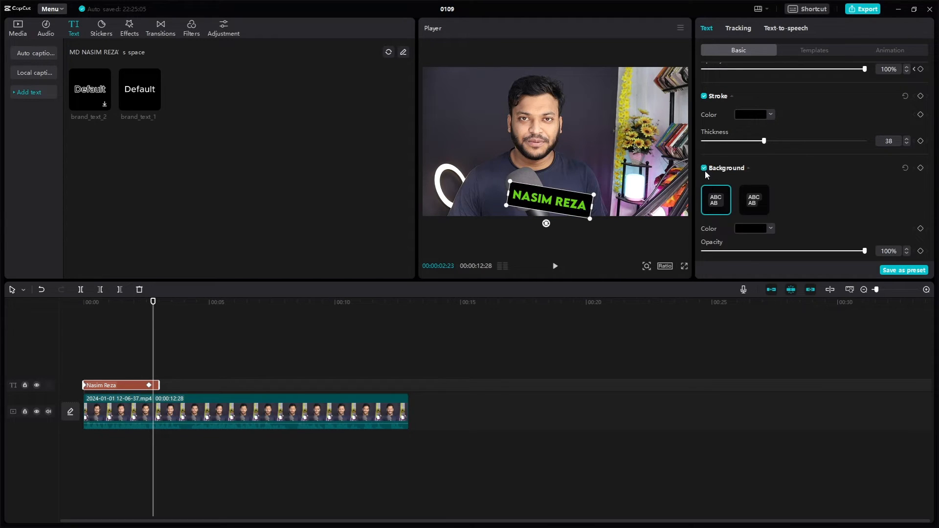
pyautogui.click(756, 198)
pyautogui.click(722, 209)
pyautogui.click(763, 229)
pyautogui.click(764, 259)
pyautogui.click(800, 258)
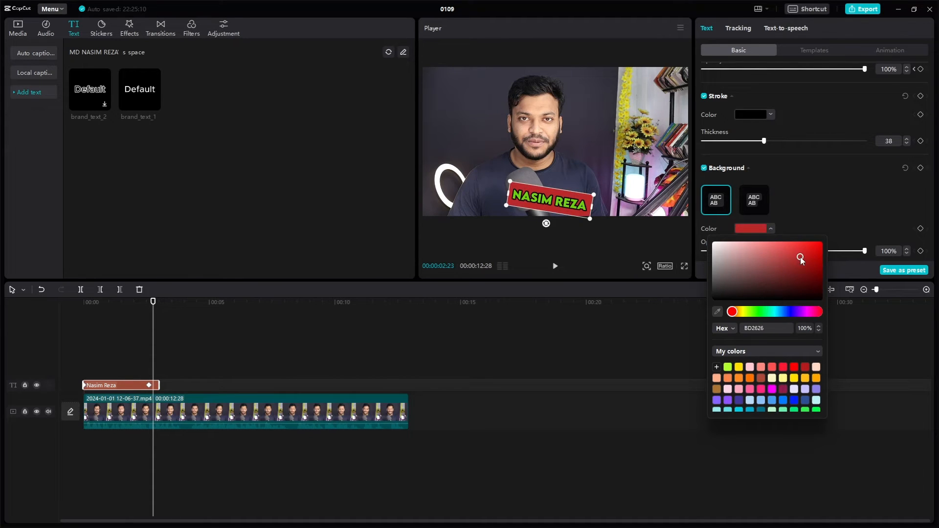
# Toggle the title's background off and back on.
pyautogui.click(704, 168)
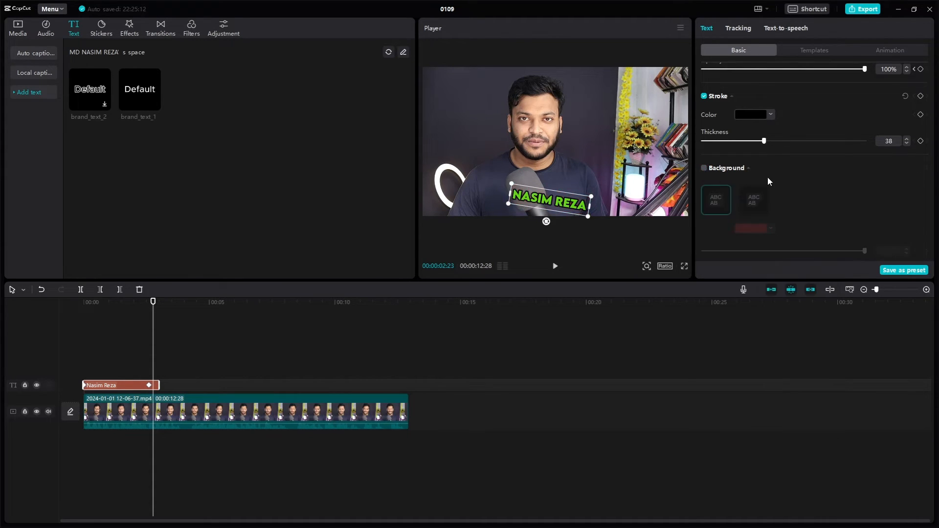
pyautogui.scroll(-4, 767, 177)
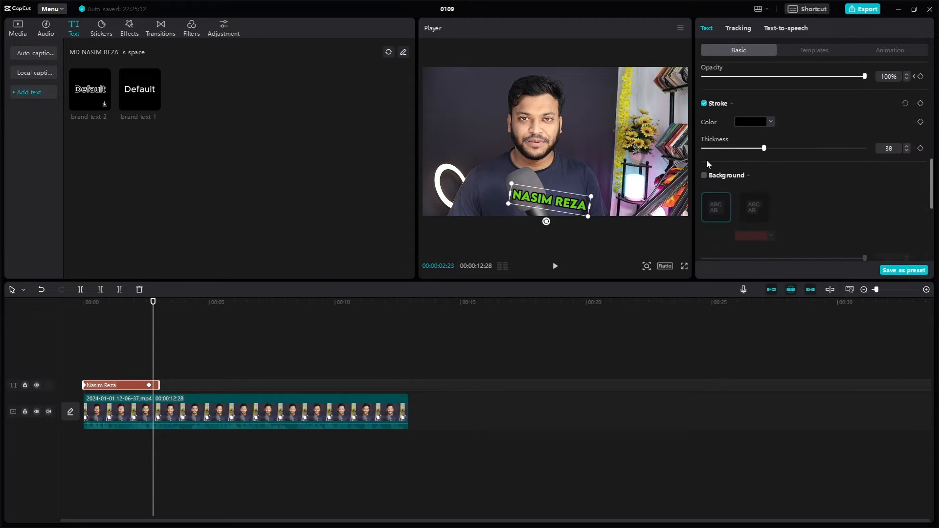
pyautogui.click(707, 181)
# Set the title background's rounded rectangle to about 73%, height to 21% and width to 27%.
pyautogui.scroll(-3, 734, 180)
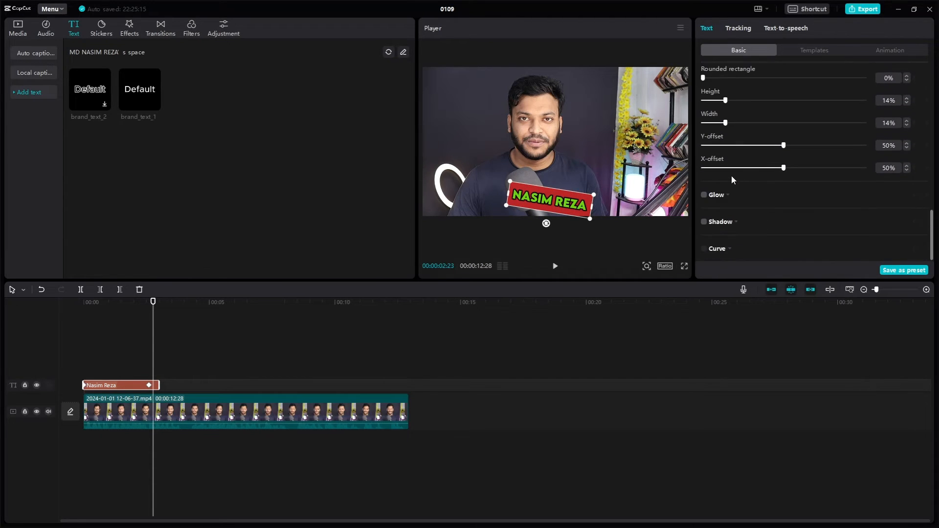
pyautogui.scroll(2, 732, 175)
pyautogui.moveTo(726, 160); pyautogui.dragTo(821, 117)
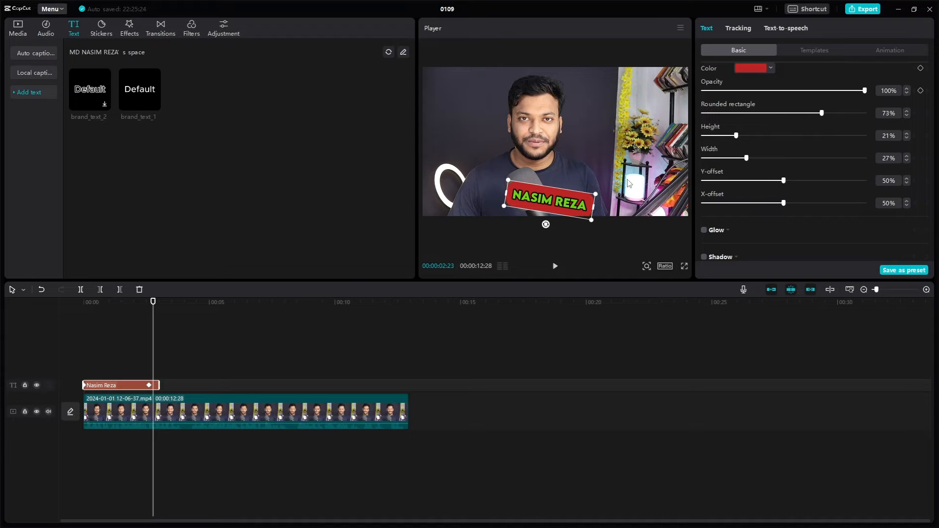
# Rotate the title back to horizontal and reposition it across the middle of the speaker's chest.
pyautogui.moveTo(558, 203)
pyautogui.mouseDown()
pyautogui.moveTo(561, 188)
pyautogui.moveTo(552, 210)
pyautogui.mouseUp()
pyautogui.click(588, 149)
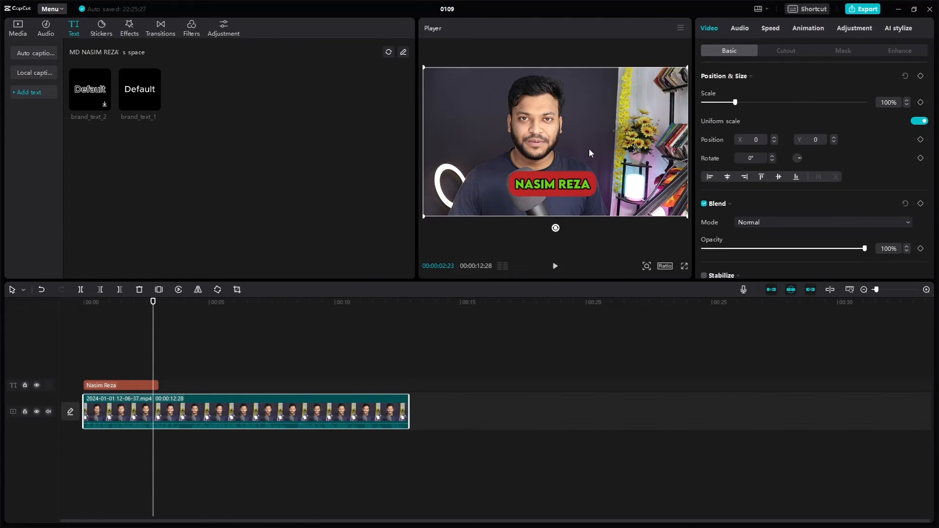
pyautogui.click(576, 184)
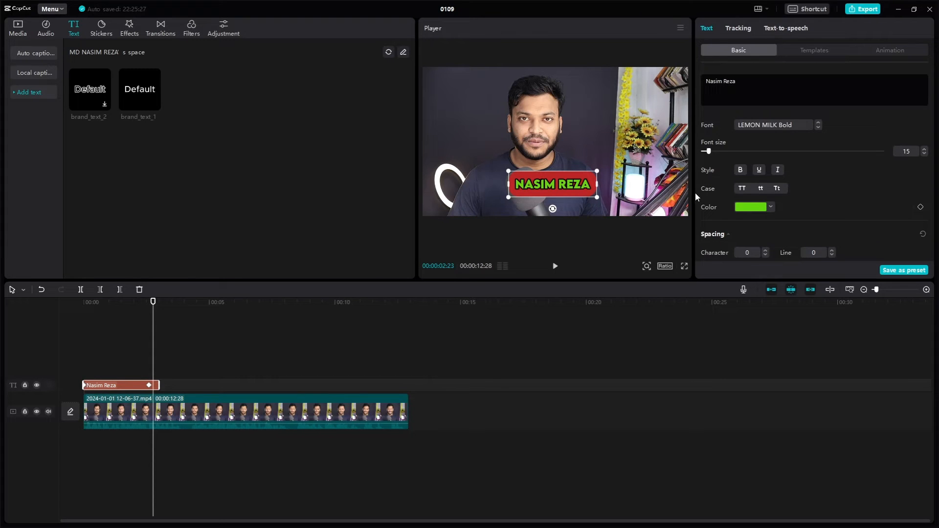
pyautogui.scroll(-5, 719, 194)
pyautogui.scroll(-10, 737, 192)
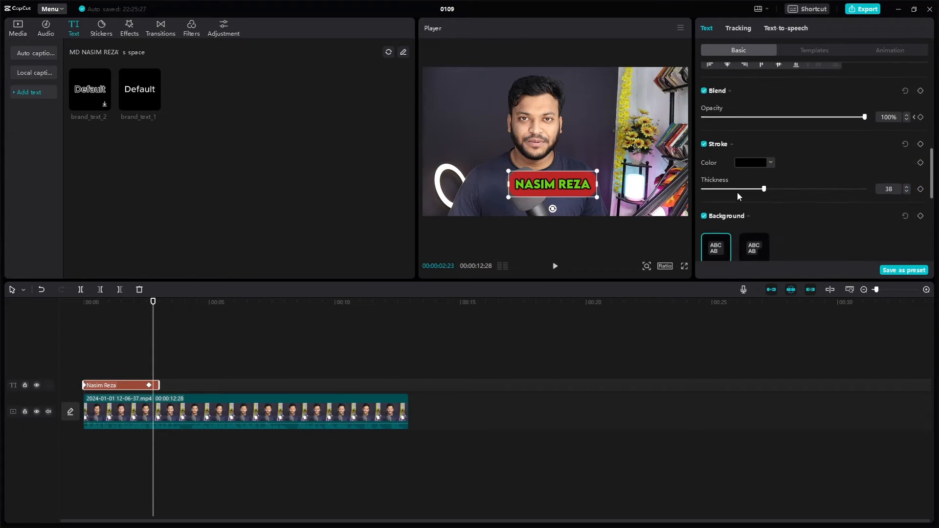
pyautogui.scroll(-1, 739, 198)
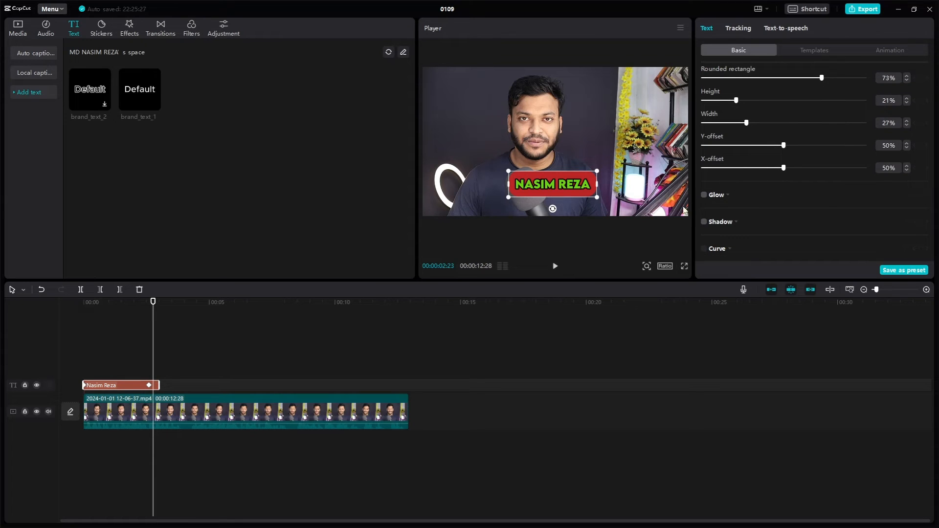
pyautogui.moveTo(557, 193); pyautogui.dragTo(542, 192)
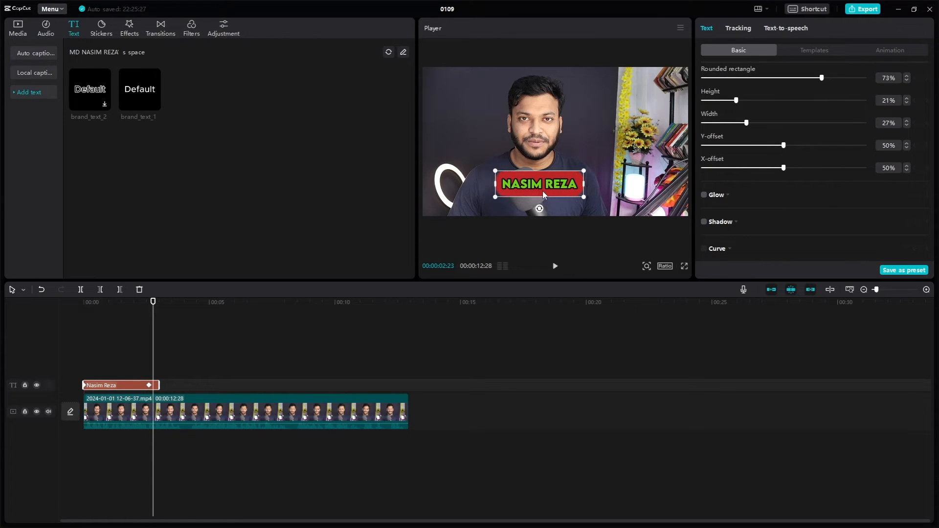
# Enable the title's glow in pale pink EEDFDF and nudge the title slightly down and to the left.
pyautogui.click(704, 194)
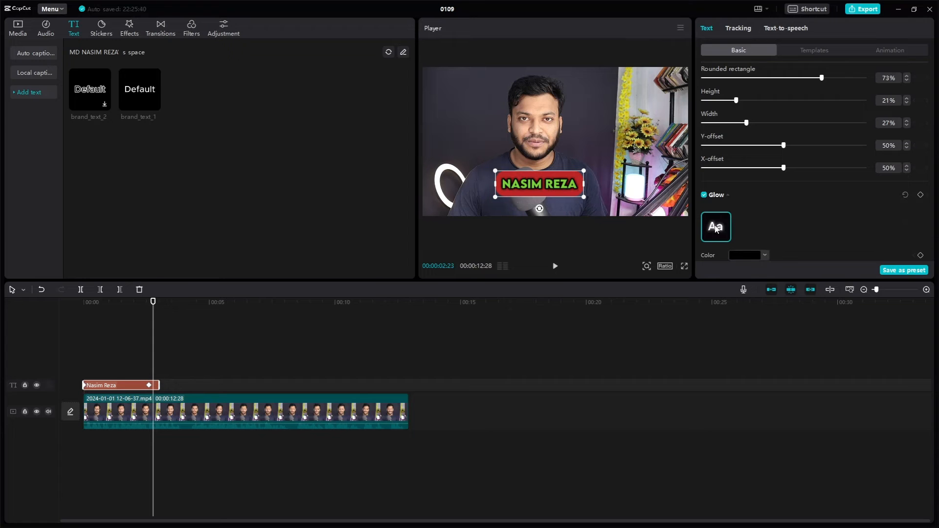
pyautogui.scroll(-1, 717, 216)
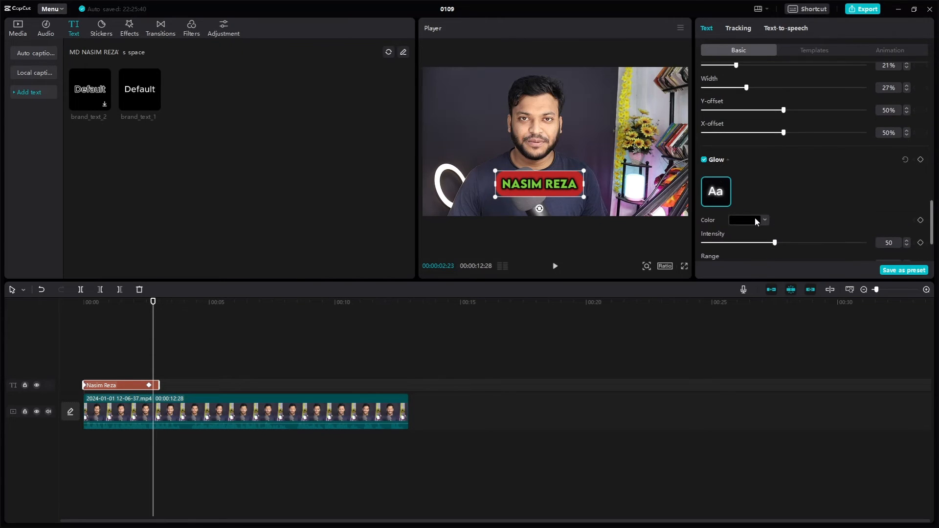
pyautogui.click(761, 219)
pyautogui.click(713, 238)
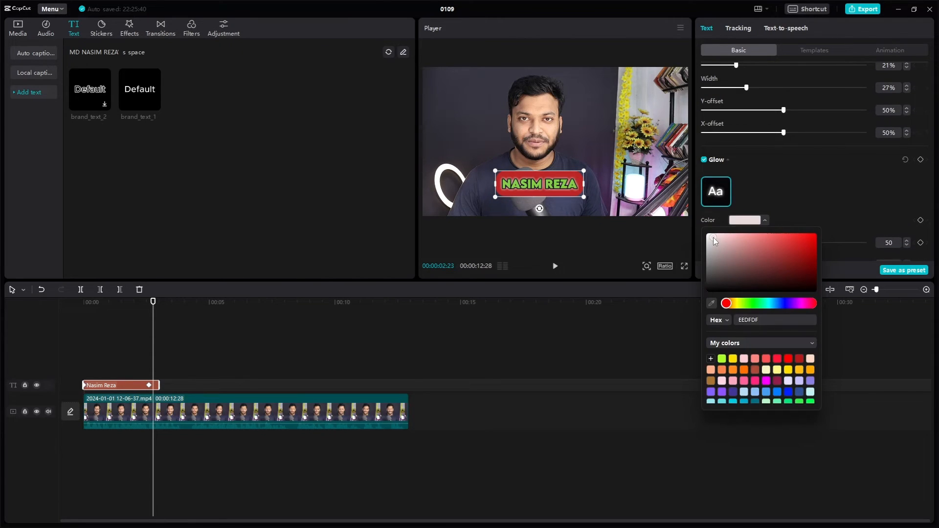
pyautogui.click(541, 186)
pyautogui.moveTo(541, 187); pyautogui.dragTo(536, 191)
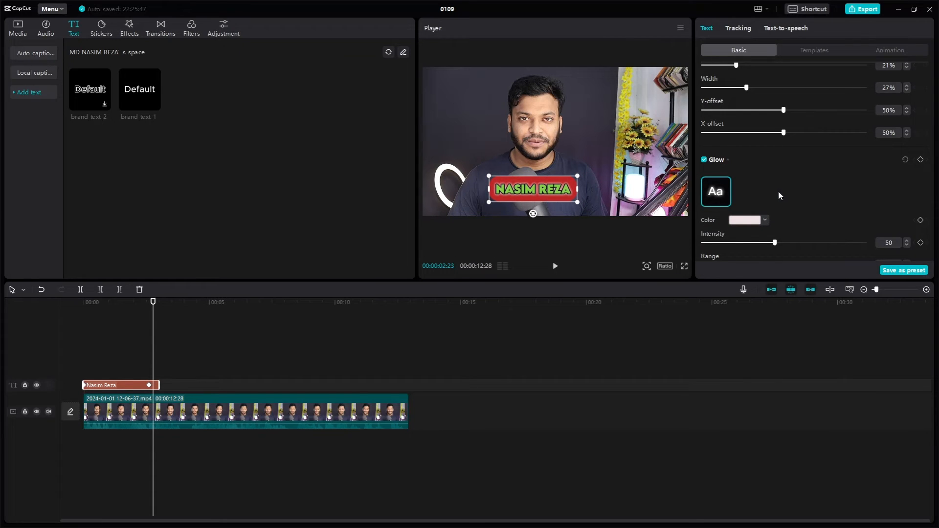
# Set the glow range to 100 and move the title slightly up and to the left on the chest.
pyautogui.scroll(-2, 779, 191)
pyautogui.moveTo(757, 195); pyautogui.dragTo(935, 215)
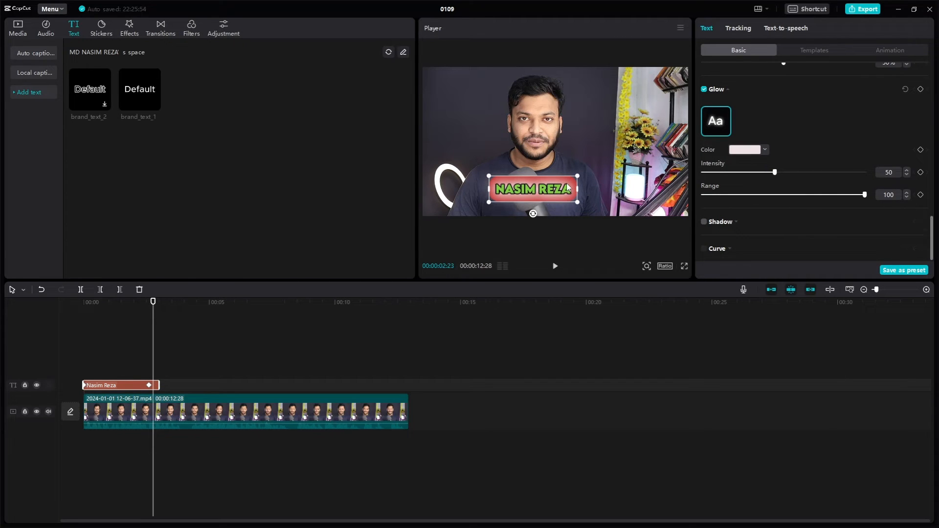
pyautogui.moveTo(548, 193); pyautogui.dragTo(542, 190)
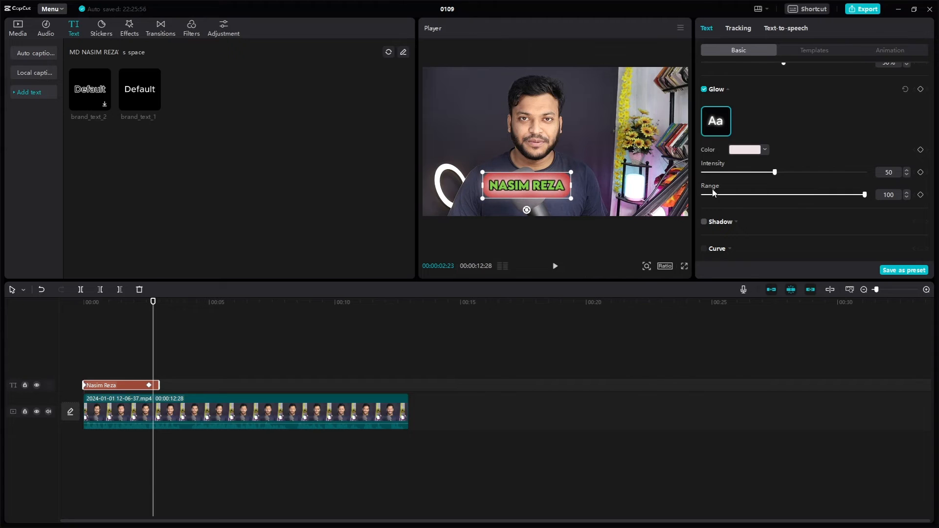
# Enable the title's shadow, set its color to dark red and its opacity to 100%.
pyautogui.click(704, 222)
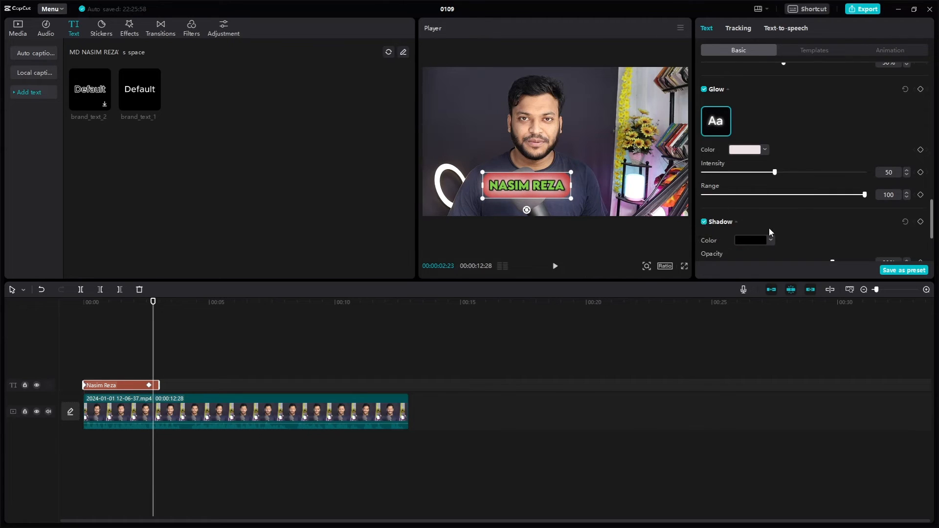
pyautogui.scroll(-2, 767, 228)
pyautogui.click(772, 131)
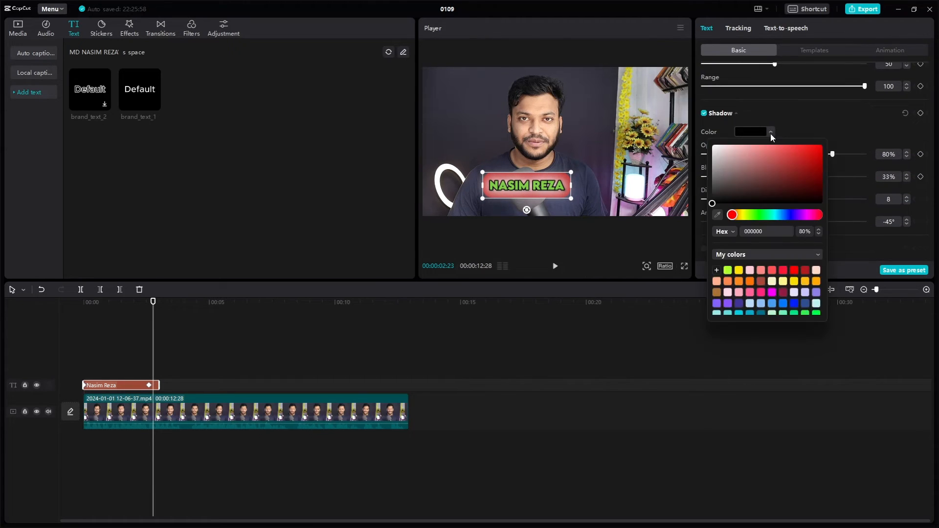
pyautogui.click(751, 165)
pyautogui.moveTo(751, 165); pyautogui.dragTo(865, 155)
pyautogui.click(818, 138)
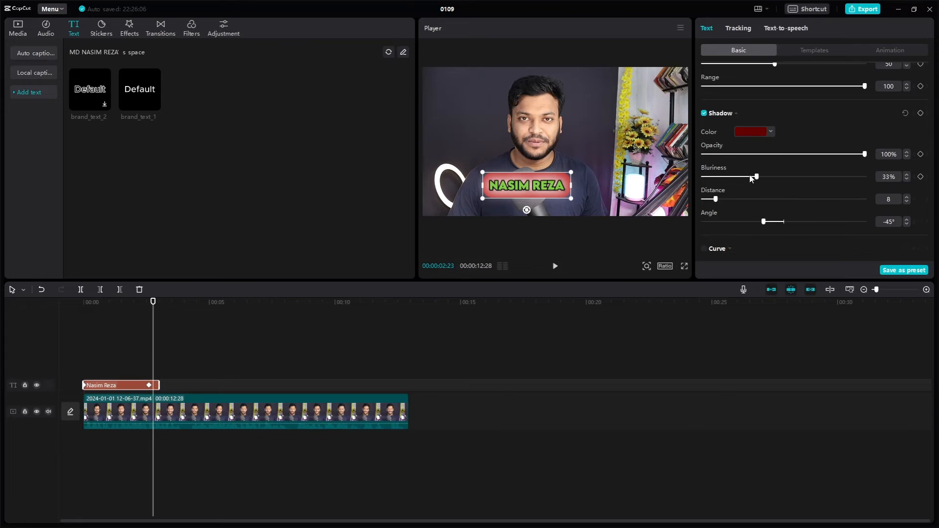
# Turn off the title's glow and set the shadow bluriness to 83%.
pyautogui.scroll(5, 745, 175)
pyautogui.click(704, 161)
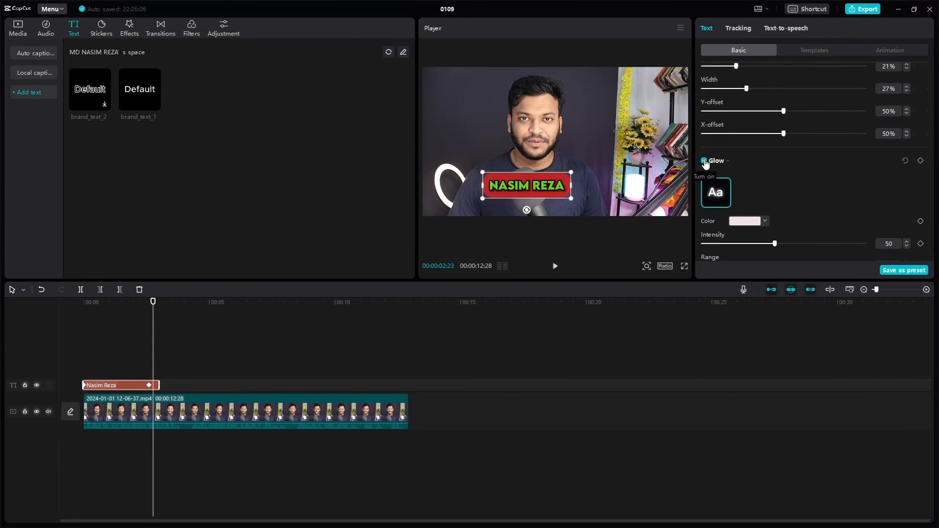
pyautogui.scroll(-5, 723, 177)
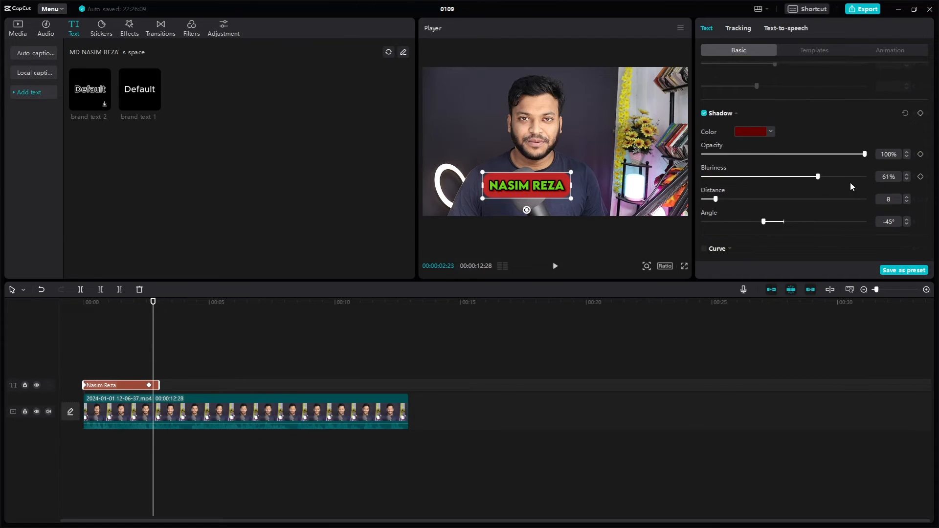
pyautogui.moveTo(818, 176); pyautogui.dragTo(780, 177)
# Change the title's shadow color to near-white F7F7F7.
pyautogui.click(755, 133)
pyautogui.moveTo(755, 146); pyautogui.dragTo(706, 148)
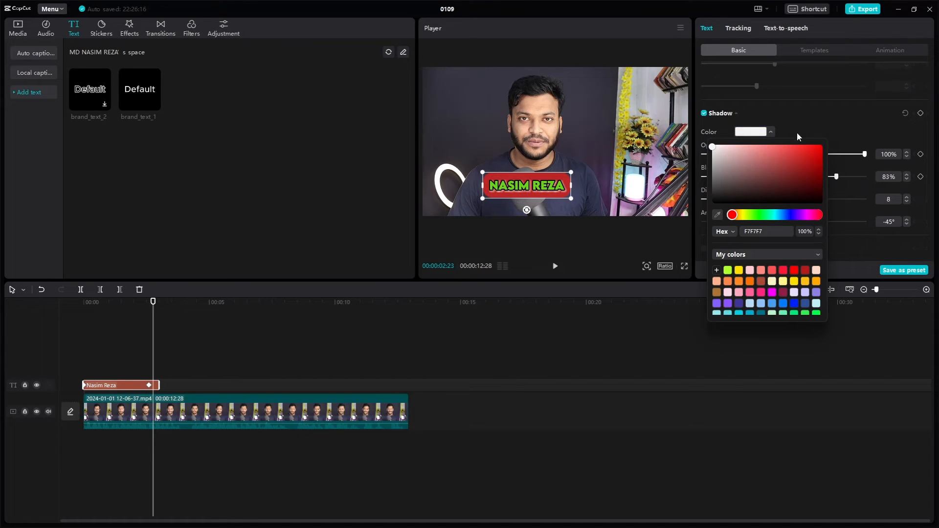
pyautogui.click(813, 119)
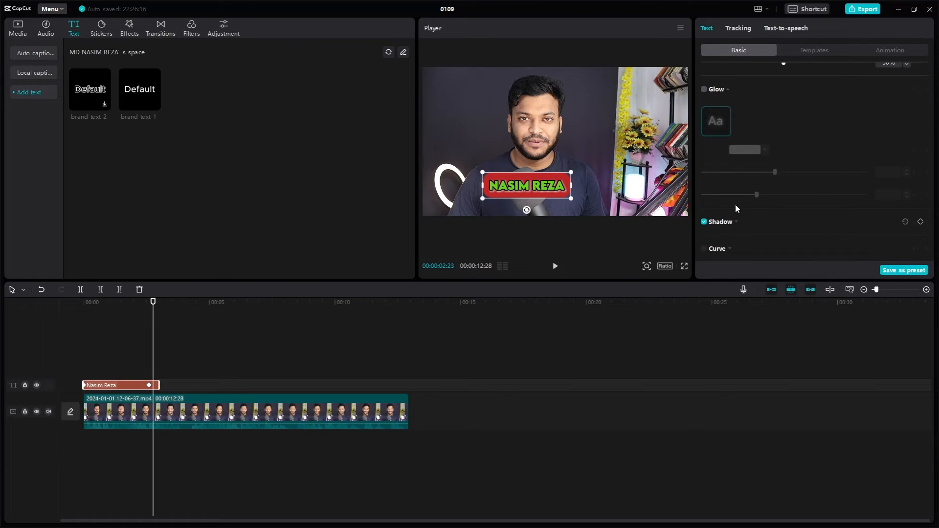
# Set the shadow's distance to 4 and its angle to 0°, and turn the shadow off.
pyautogui.click(715, 223)
pyautogui.scroll(-3, 738, 213)
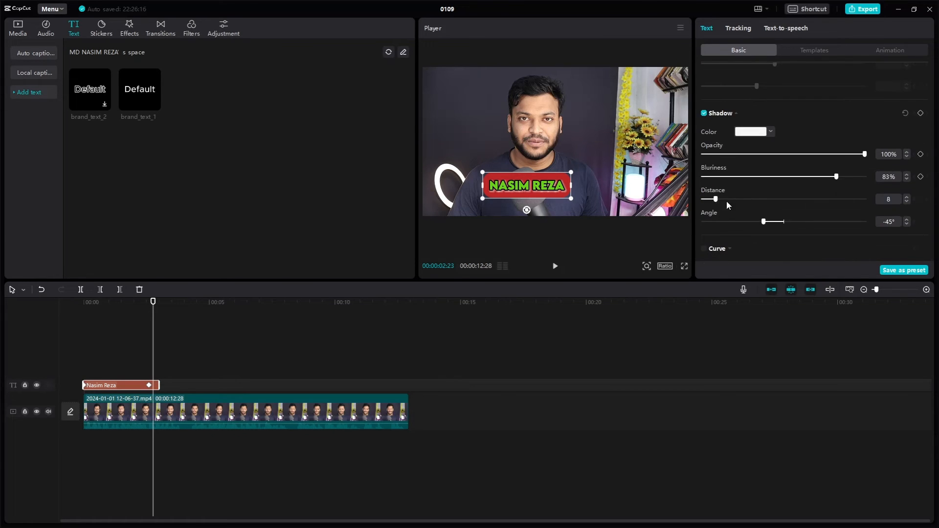
pyautogui.moveTo(727, 199); pyautogui.dragTo(783, 224)
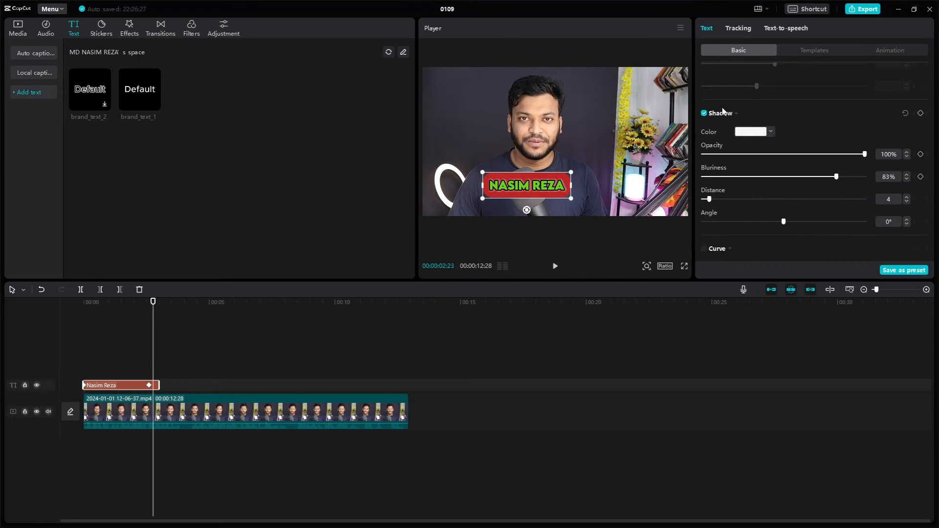
pyautogui.click(704, 114)
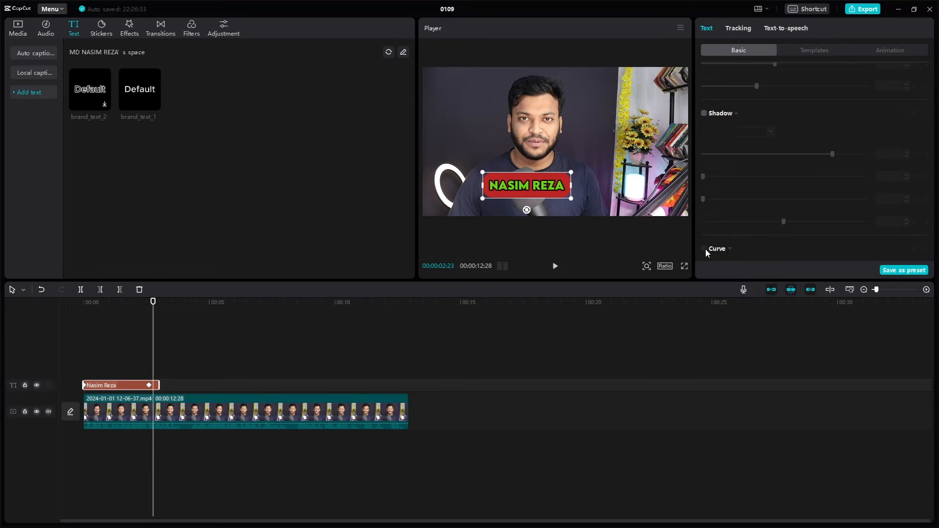
# Toggle the title's uniform scale and look through the remaining basic text settings.
pyautogui.scroll(10, 729, 175)
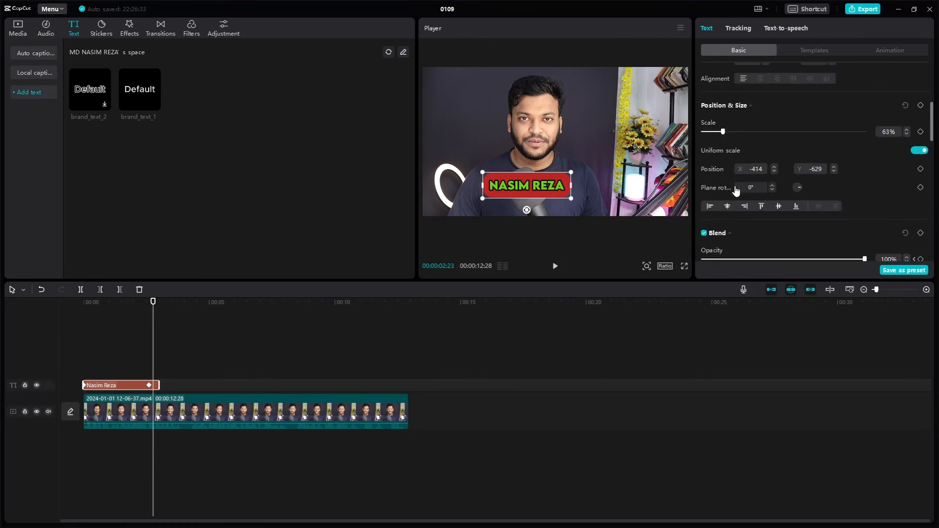
pyautogui.scroll(-2, 735, 181)
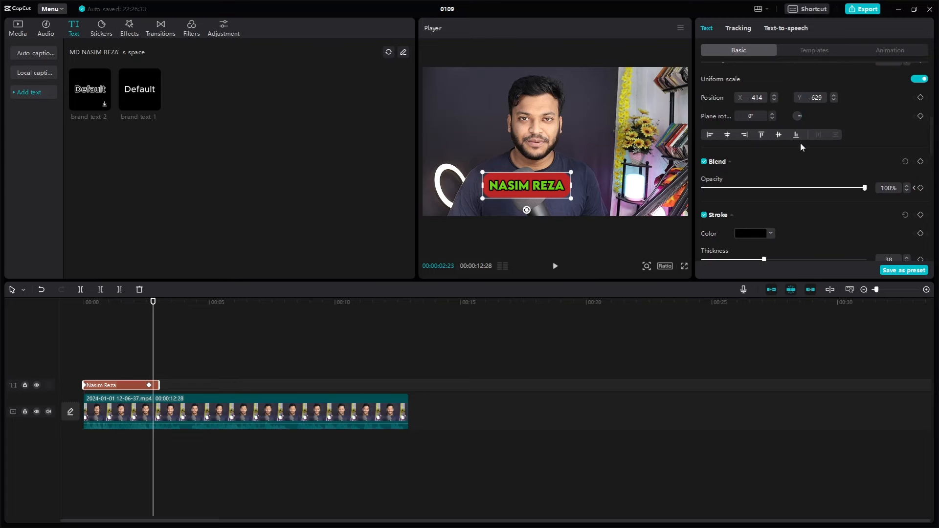
pyautogui.click(919, 79)
pyautogui.scroll(-6, 802, 166)
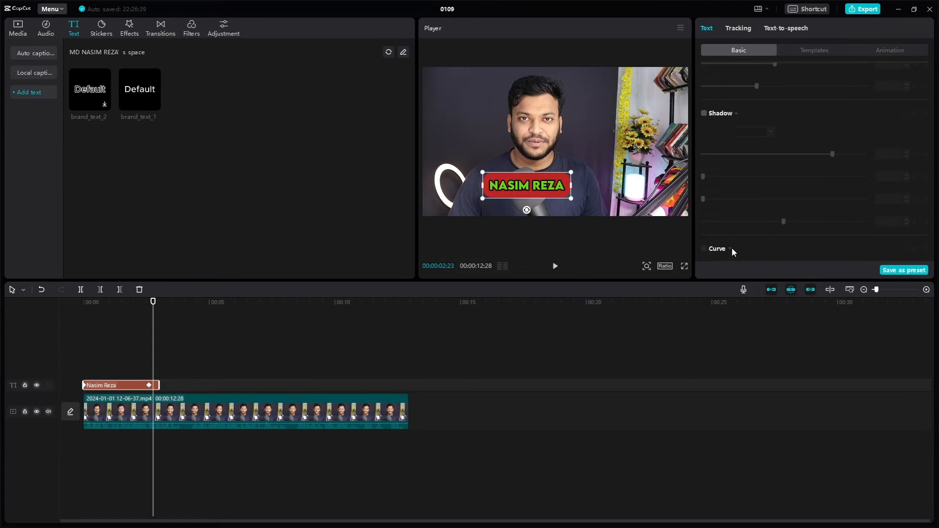
pyautogui.scroll(10, 747, 201)
pyautogui.scroll(3, 749, 180)
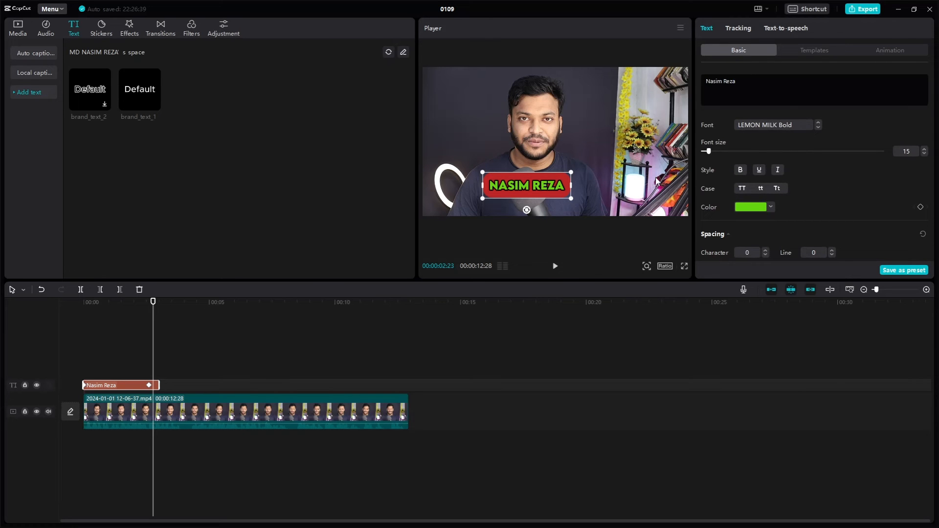
# Apply the red template with the YouTube play icon from the trending text templates to the title.
pyautogui.click(807, 48)
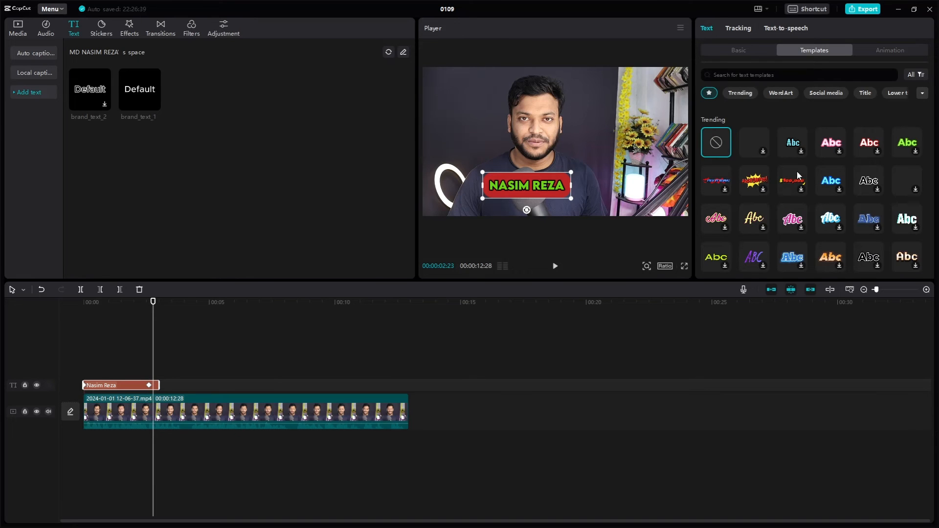
pyautogui.scroll(-5, 796, 172)
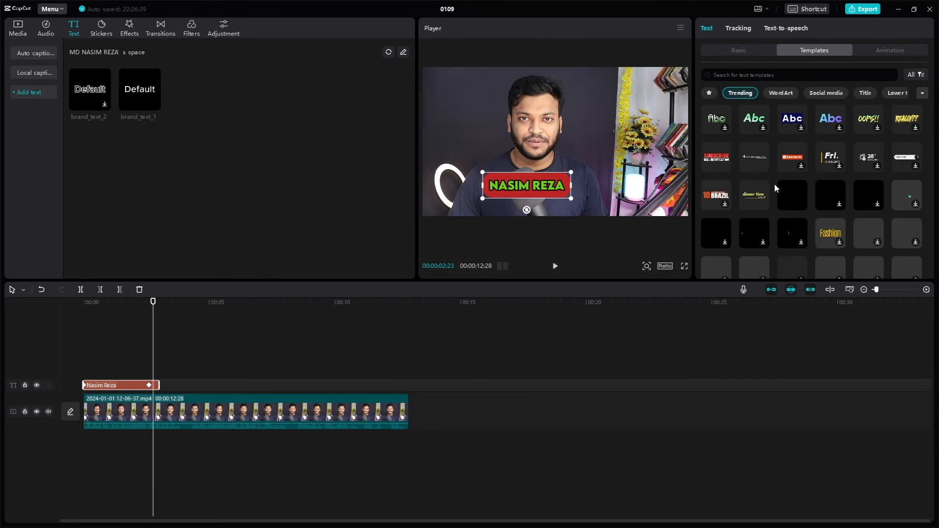
pyautogui.scroll(2, 799, 168)
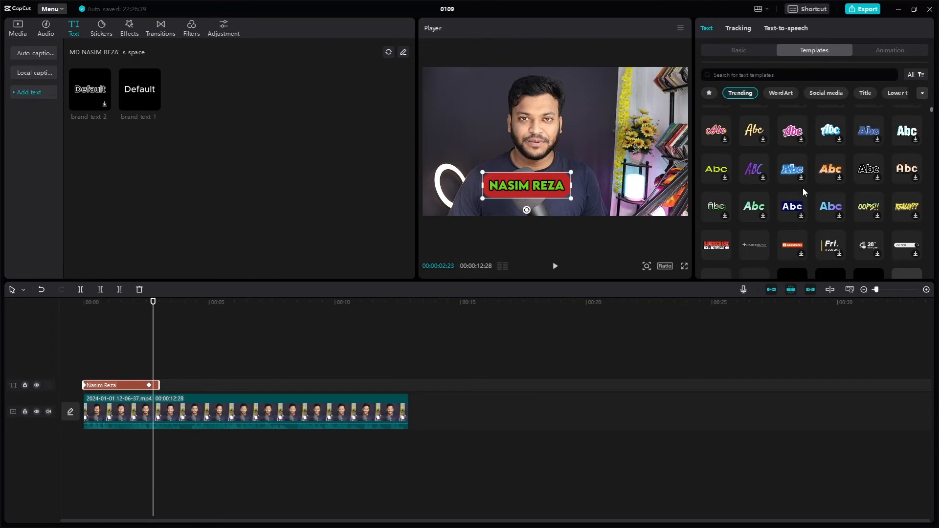
pyautogui.click(788, 245)
# Browse the WordArt, Social media and Title template categories, and shift the title slightly to the right.
pyautogui.click(785, 93)
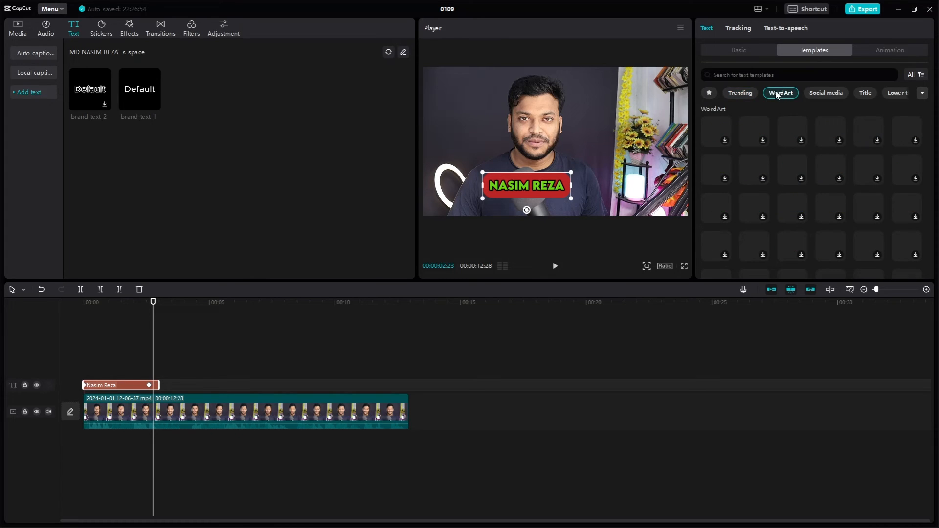
pyautogui.click(832, 96)
pyautogui.click(867, 93)
pyautogui.click(839, 146)
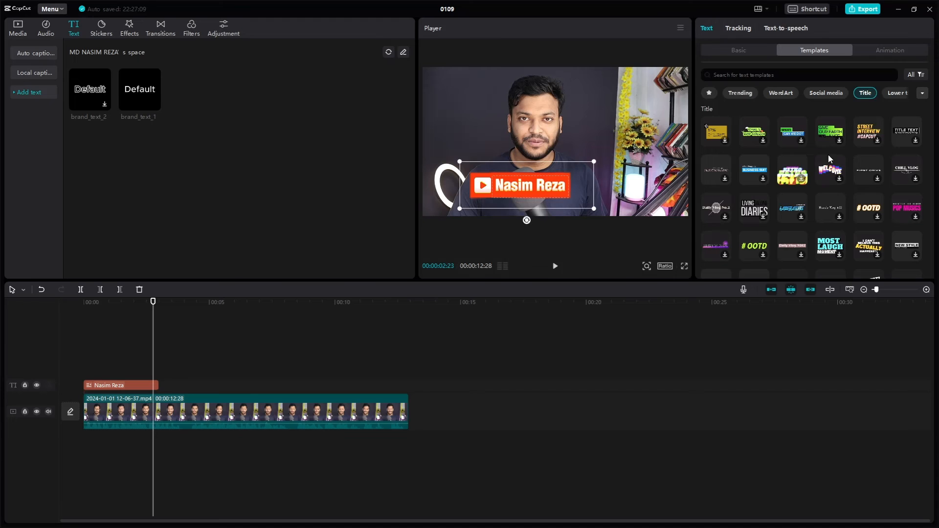
pyautogui.moveTo(529, 188)
pyautogui.mouseDown()
pyautogui.moveTo(562, 161)
pyautogui.moveTo(541, 189)
pyautogui.mouseUp()
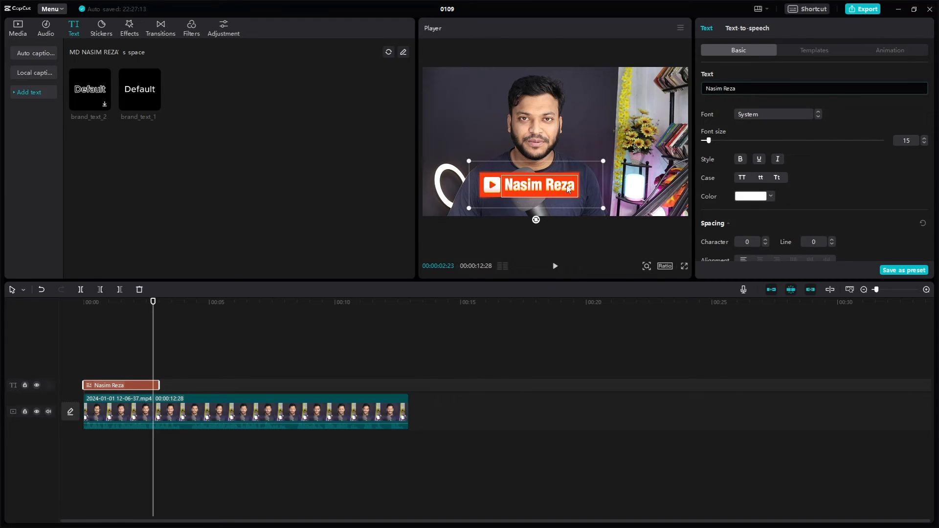
# Try the yellow Fashion template and another trending text template on the title.
pyautogui.click(808, 52)
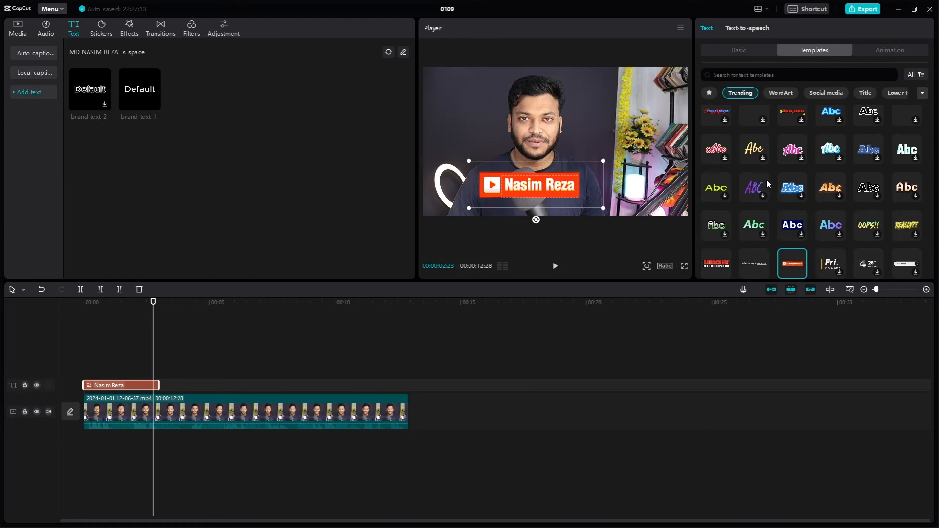
pyautogui.scroll(-2, 767, 180)
pyautogui.scroll(2, 793, 174)
pyautogui.scroll(2, 757, 180)
pyautogui.scroll(-5, 822, 153)
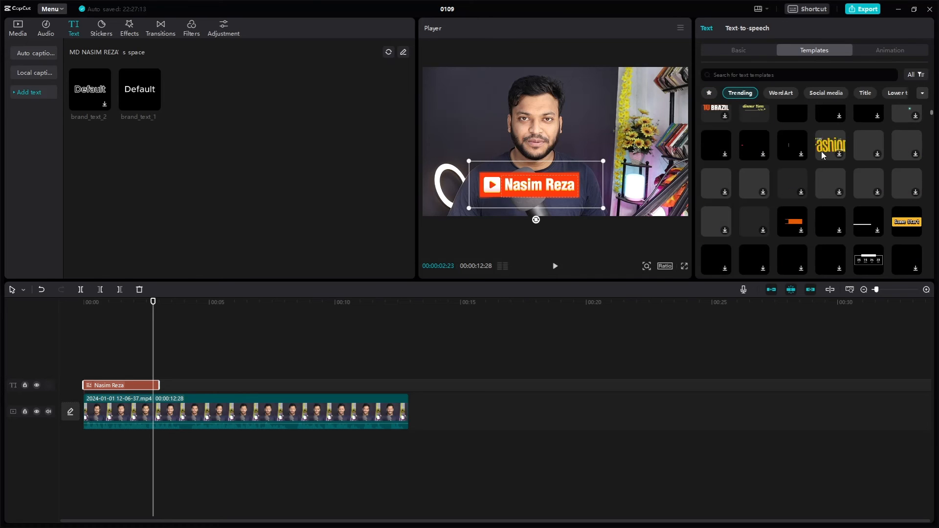
pyautogui.click(823, 150)
pyautogui.scroll(1, 831, 120)
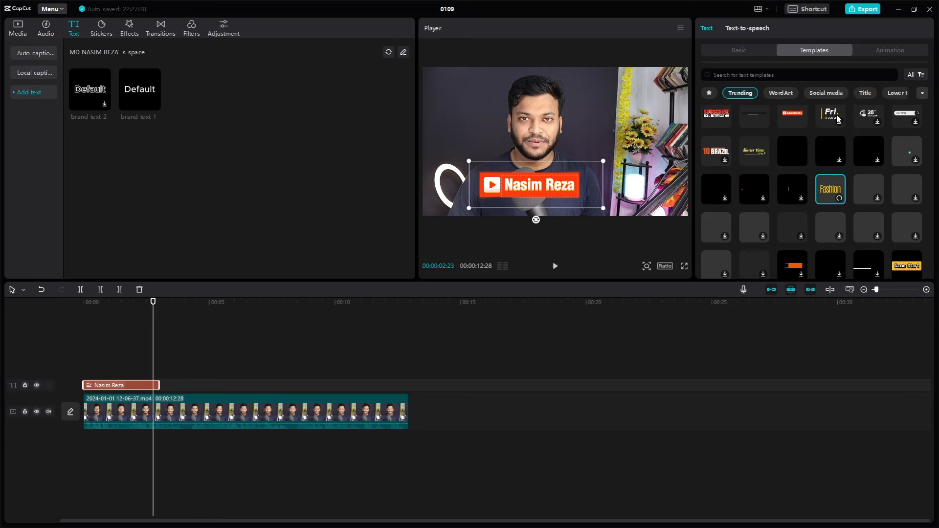
pyautogui.click(826, 157)
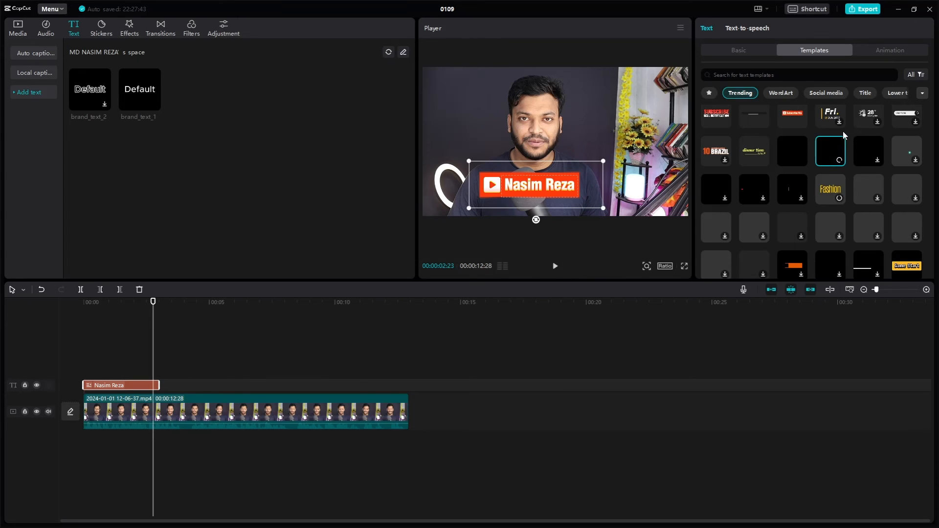
# Nudge the title right, try the Trail and Stroke Fill entrance animations on it, and apply Flipping instead.
pyautogui.click(883, 52)
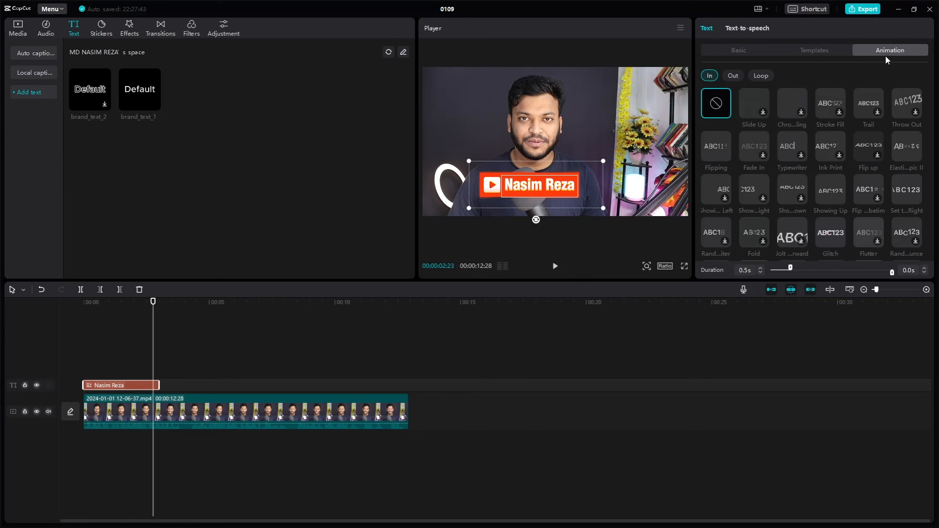
pyautogui.moveTo(556, 186); pyautogui.dragTo(560, 185)
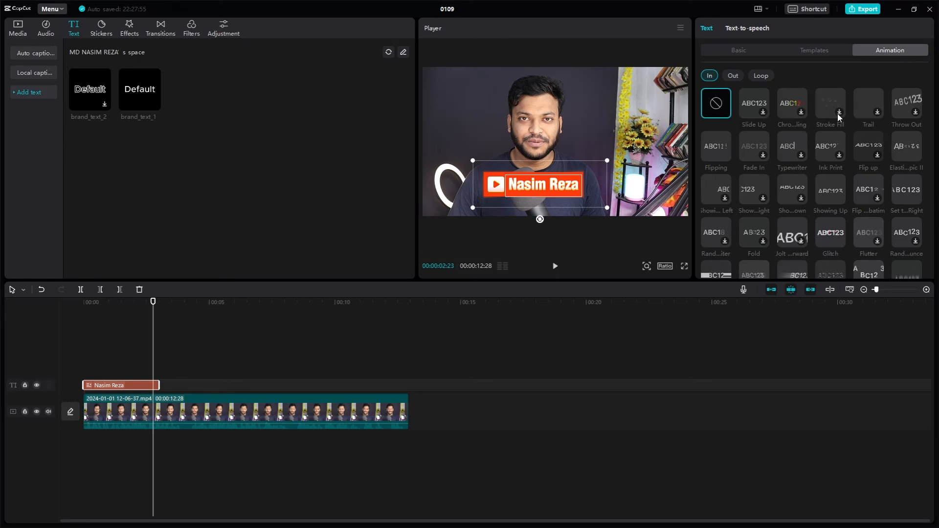
pyautogui.click(855, 102)
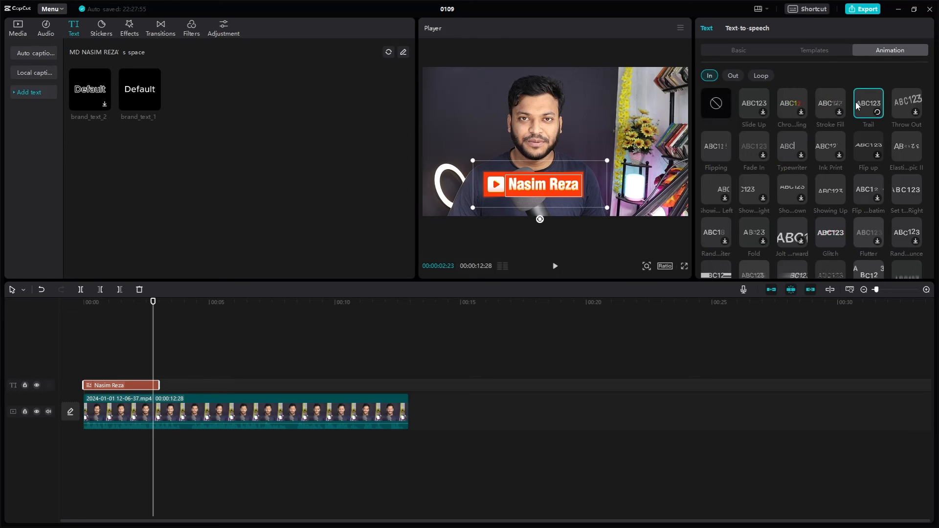
pyautogui.click(821, 103)
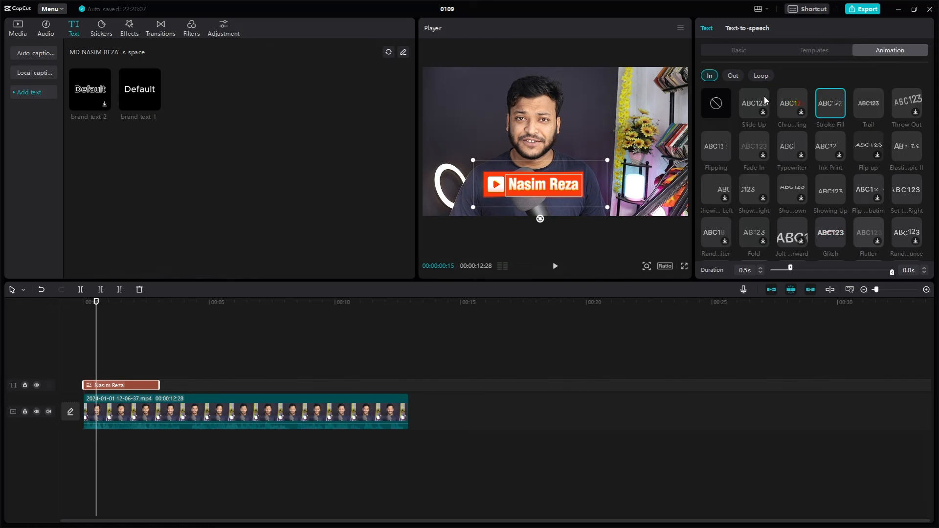
pyautogui.click(712, 144)
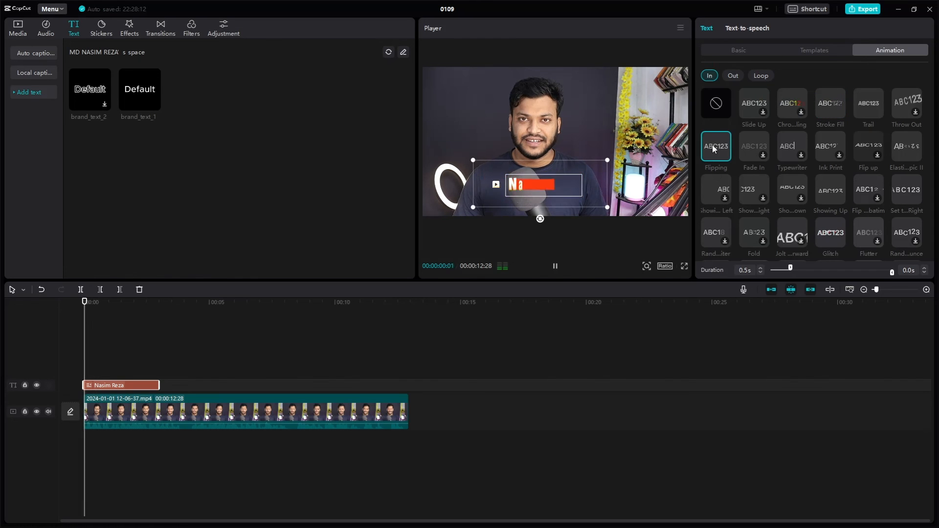
# Apply the Karaoke entrance animation to the title.
pyautogui.scroll(-4, 756, 181)
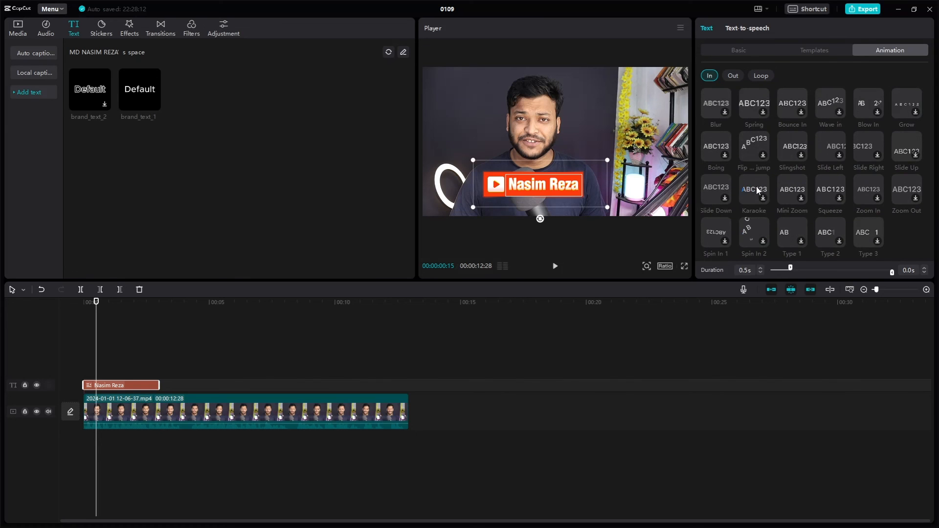
pyautogui.click(757, 191)
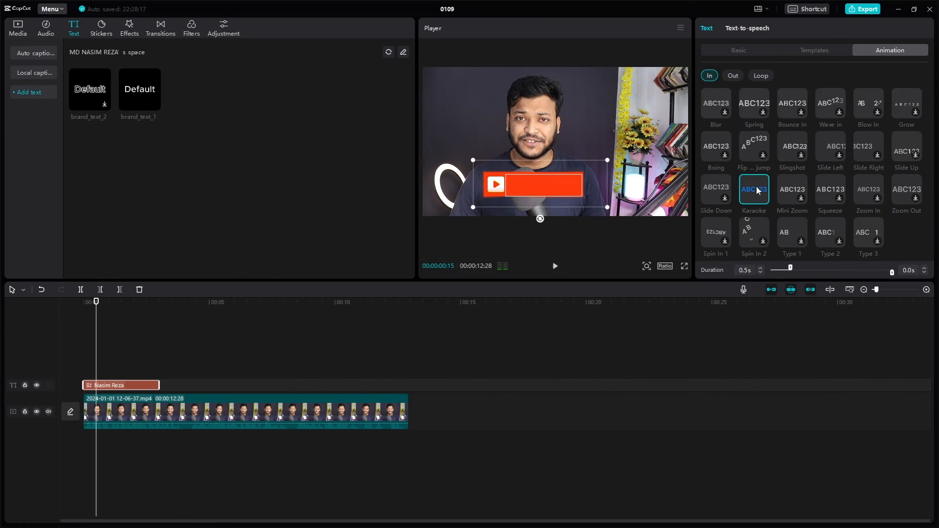
pyautogui.scroll(3, 761, 171)
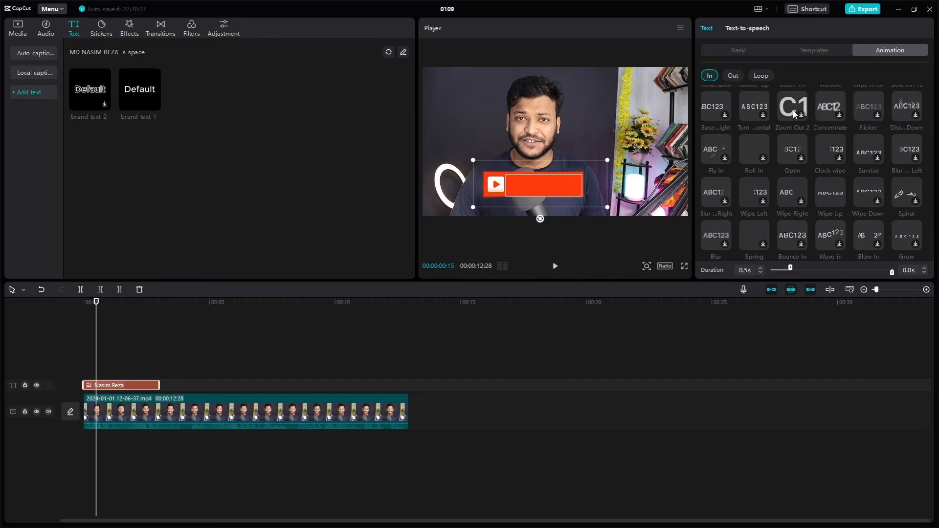
pyautogui.scroll(3, 797, 119)
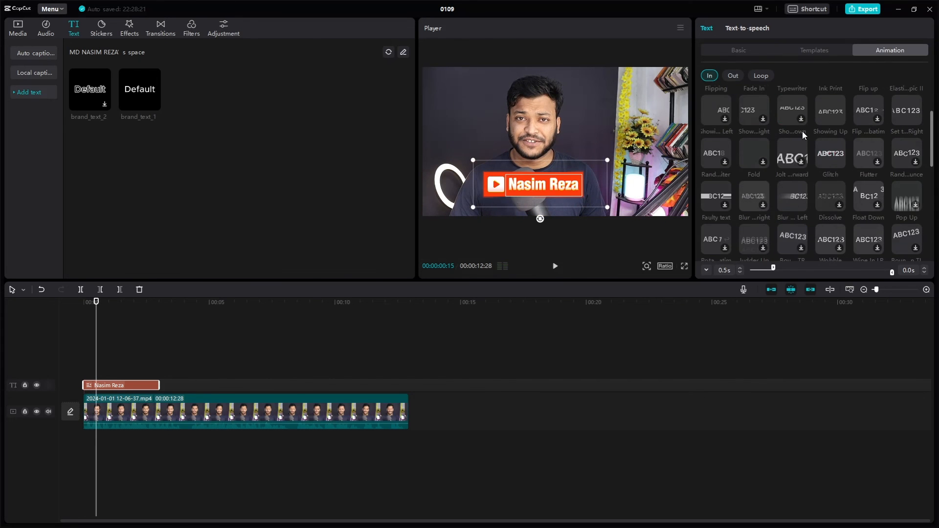
# Add the Flare loop animation to the title.
pyautogui.click(733, 77)
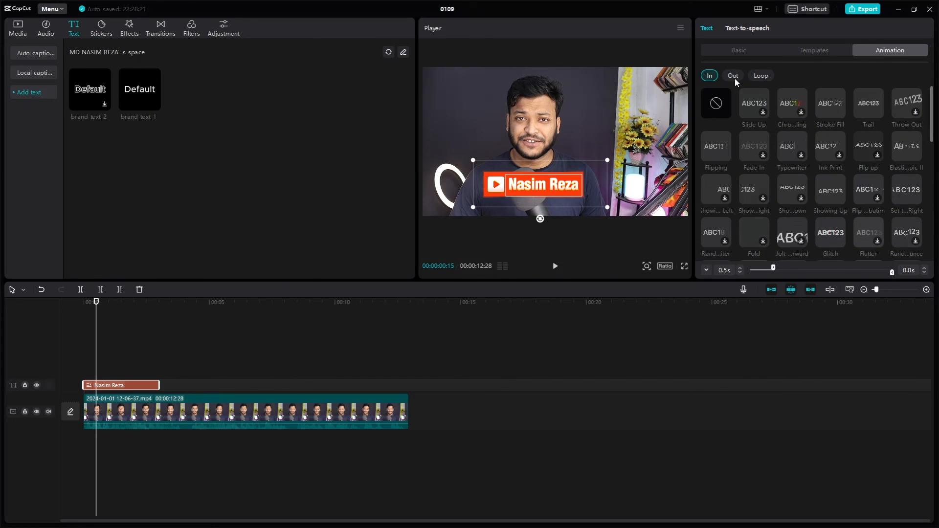
pyautogui.click(760, 75)
pyautogui.click(785, 148)
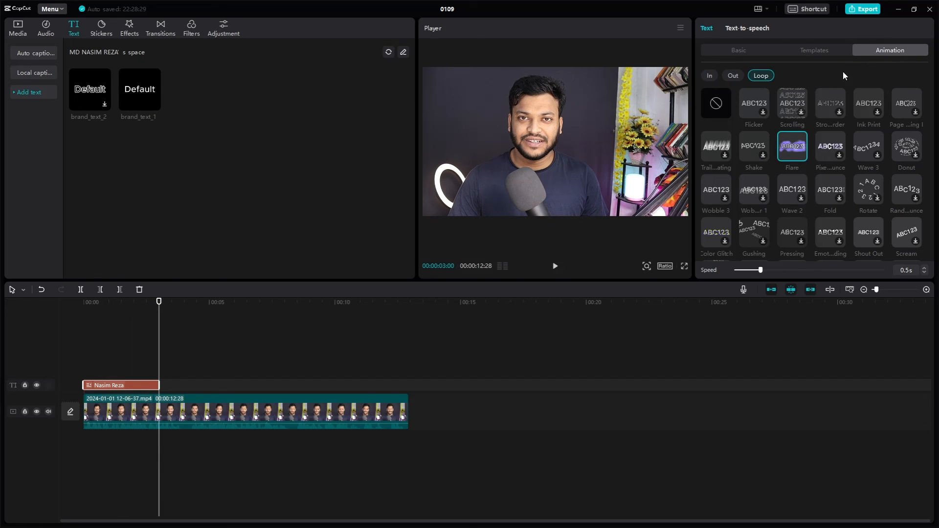
# Review the title's basic formatting, blend, stroke, background and shadow settings, and move the playhead back over the title clip.
pyautogui.click(734, 48)
pyautogui.scroll(-10, 757, 166)
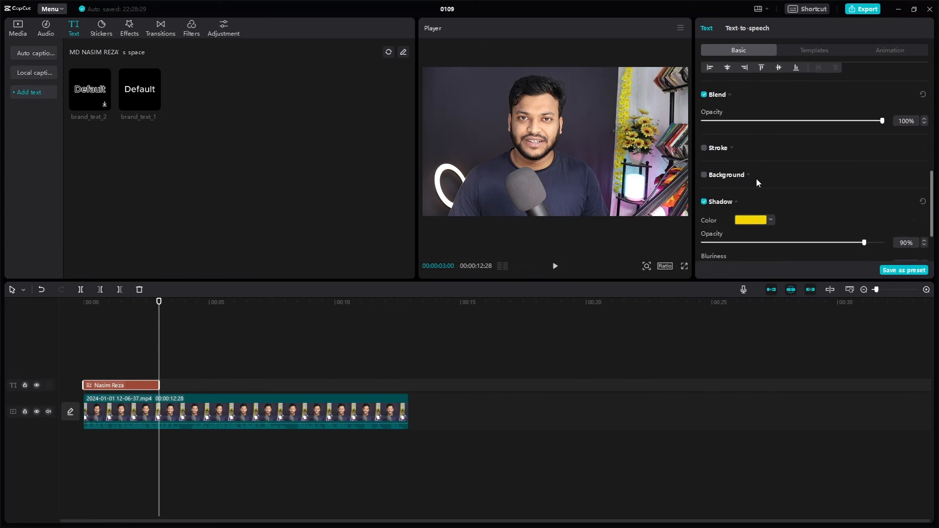
pyautogui.scroll(10, 756, 183)
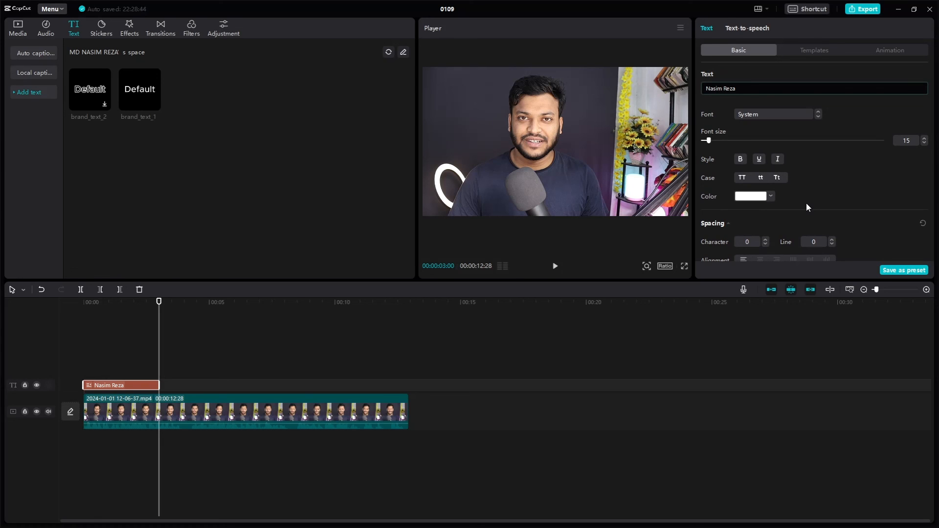
pyautogui.moveTo(160, 357); pyautogui.dragTo(115, 354)
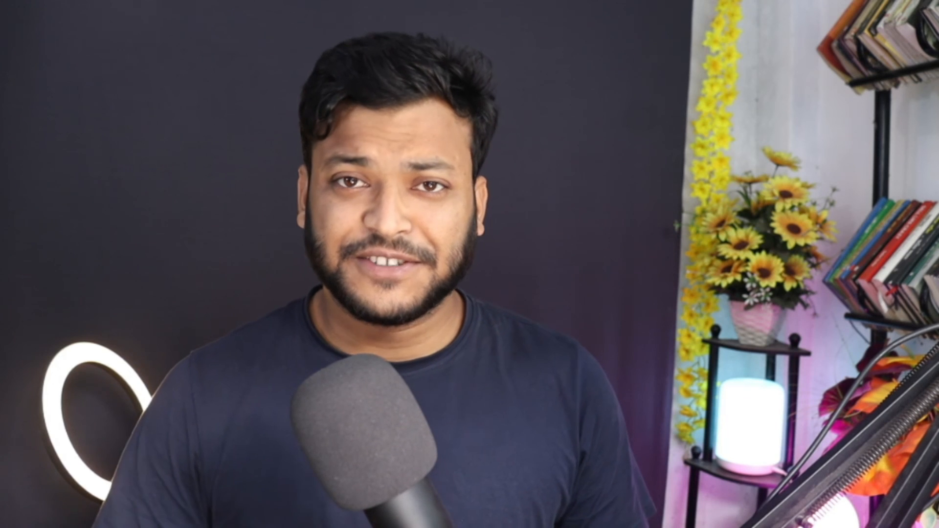